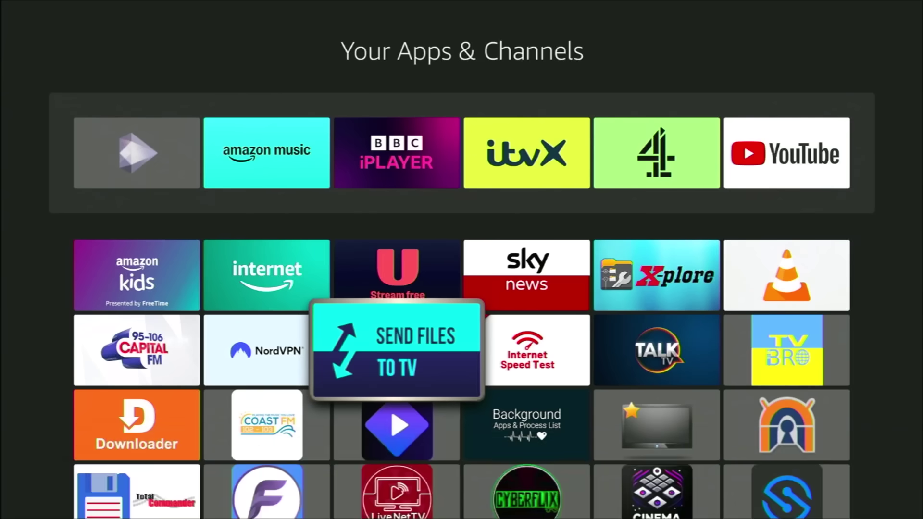
Return to the Fire TV home screen and open the search entry on the Find page
key("Home")
key("Left")
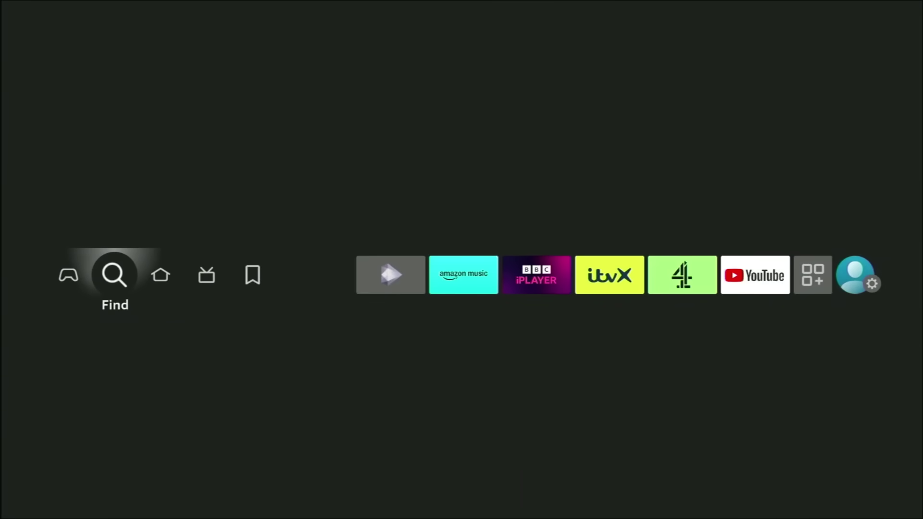
key("Down")
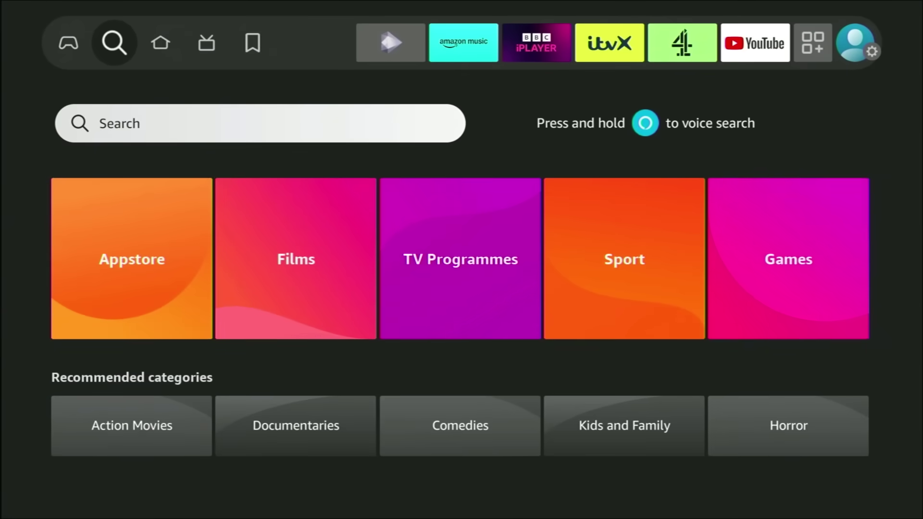
key("Return")
Search for "Digilink" and open the results of the matching suggestion
key("Right")
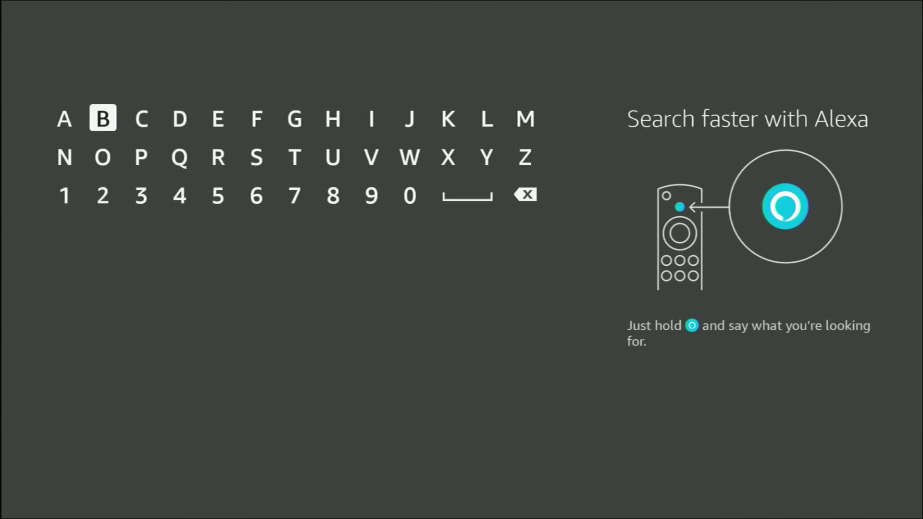
key("Right")
key("Right")
key("Return")
key("Right")
key("Right")
key("Right")
key("Right")
key("Right")
key("Right")
type("igilink")
key("Down")
key("Down")
key("Down")
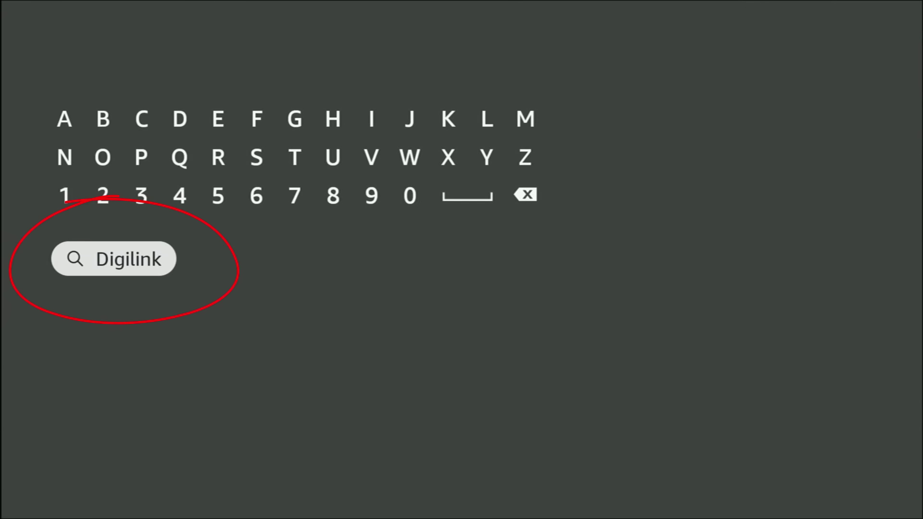
key("Return")
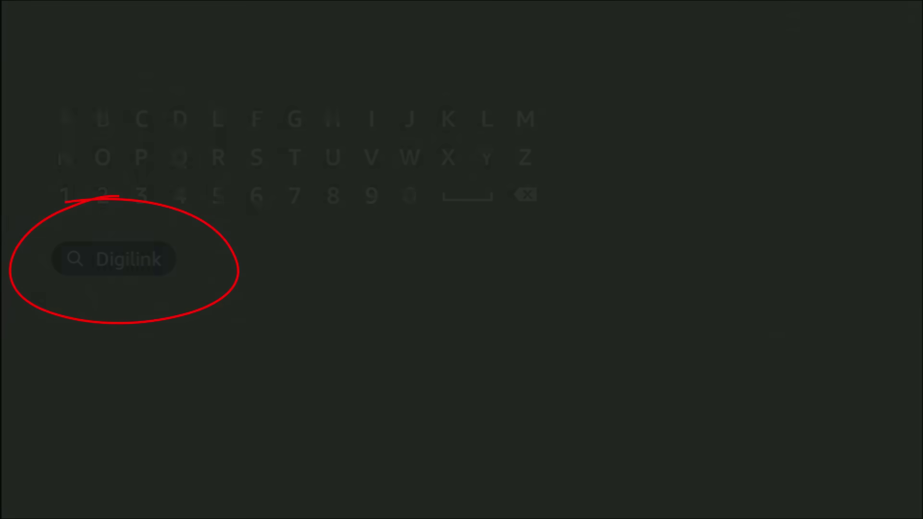
Open the Digilink app from the Apps and games results and install it
key("Down")
key("Down")
key("Down")
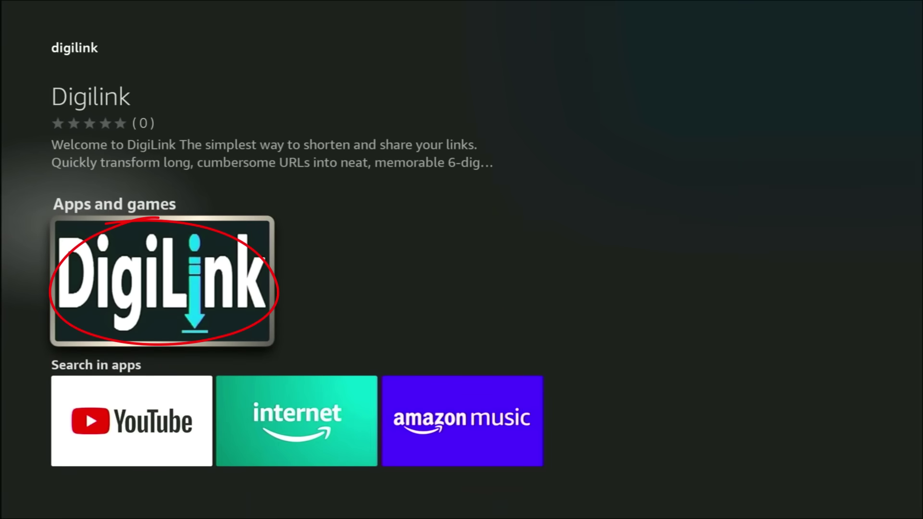
key("Return")
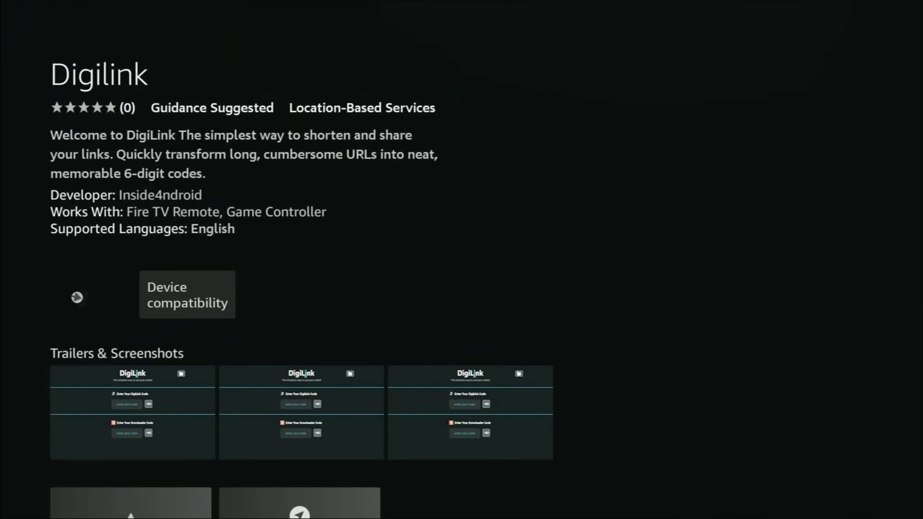
key("Return")
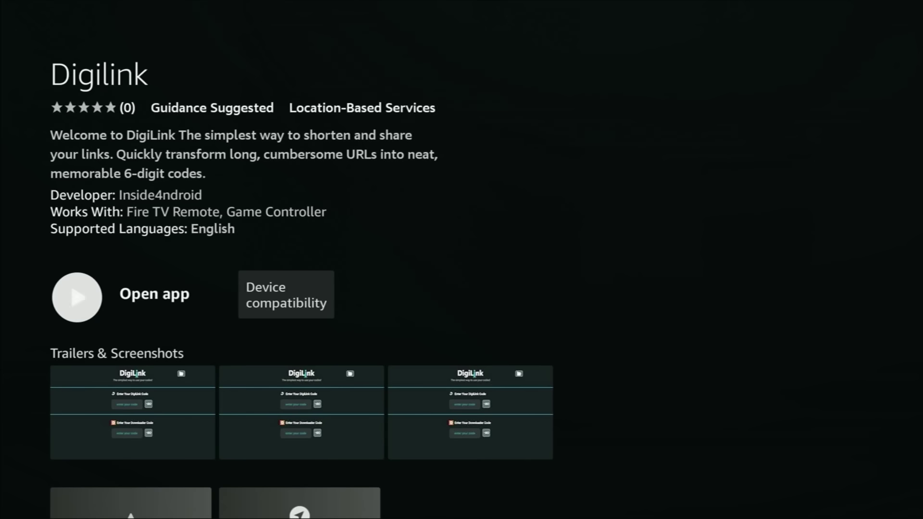
Launch DigiLink, allow location access while using the app plus the second requested permission, and dismiss the release notes
key("Return")
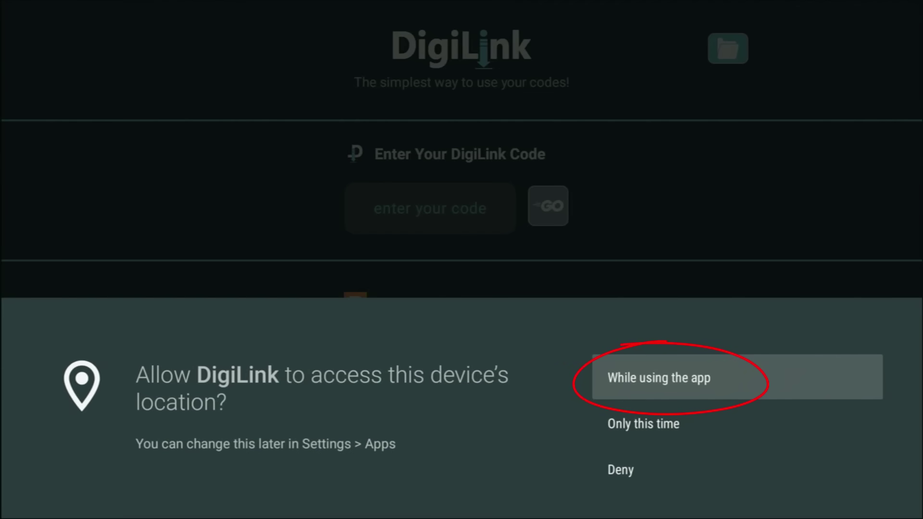
key("Return")
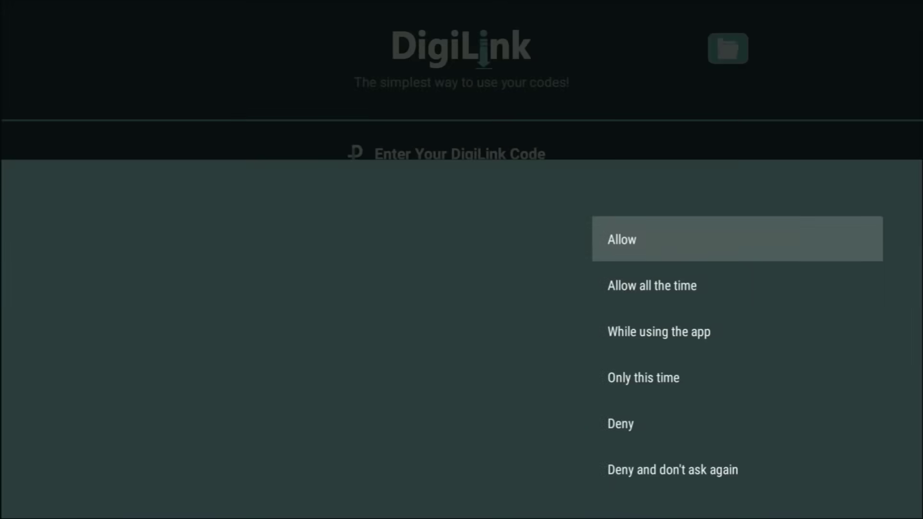
key("Return")
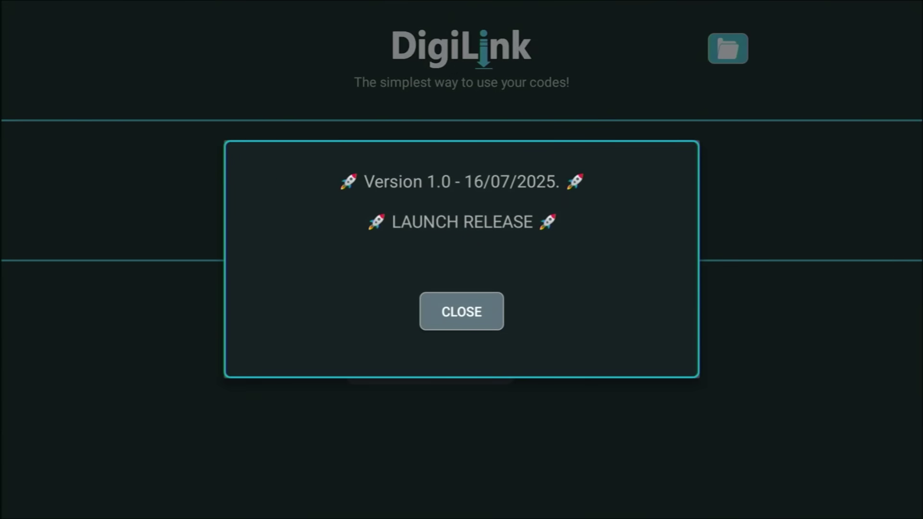
key("Down")
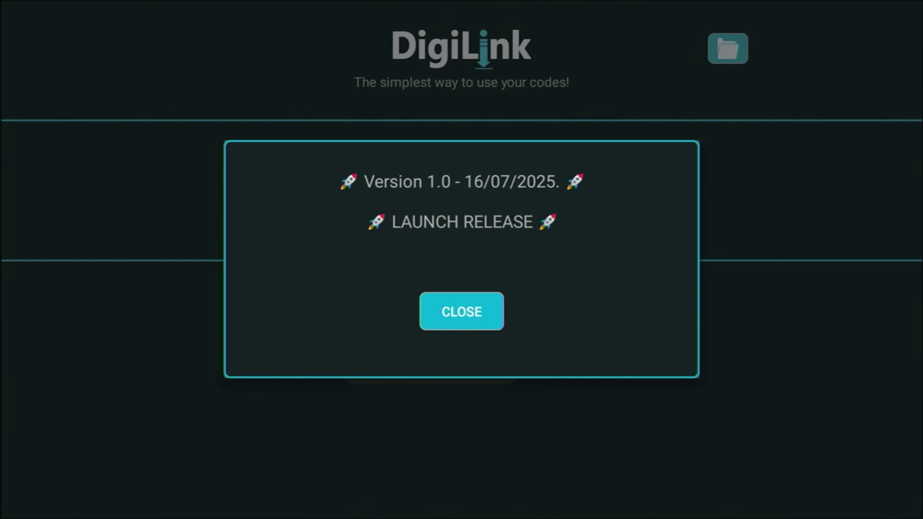
key("Return")
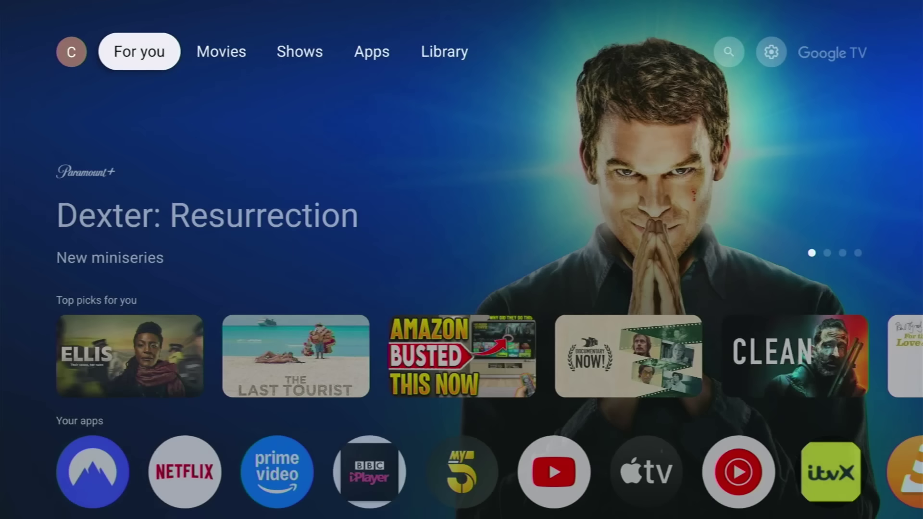
On the Google TV home screen, go to the apps page and search for Downloader
key("Right")
key("Right")
key("Right")
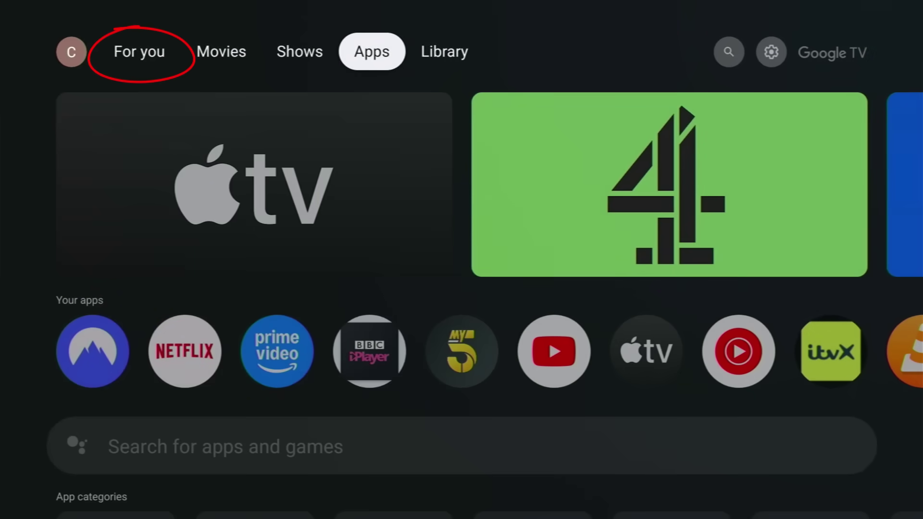
key("Down")
key("Down")
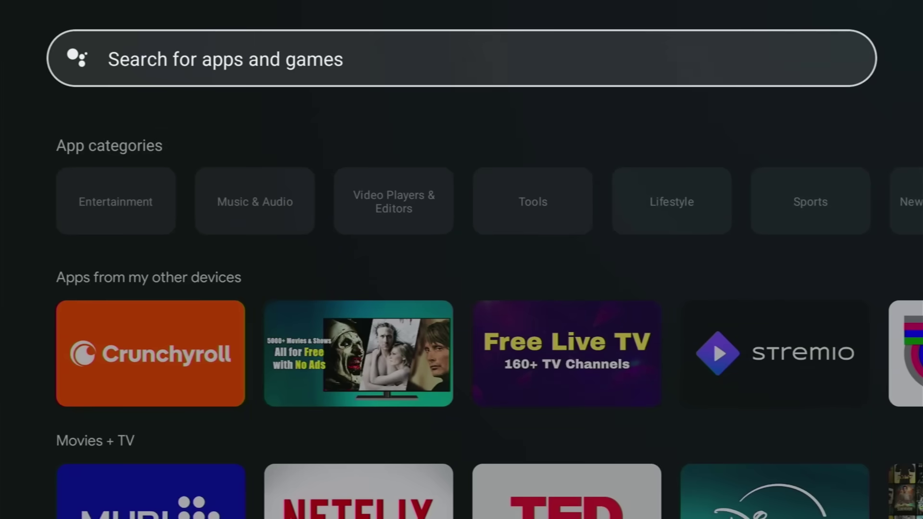
key("Return")
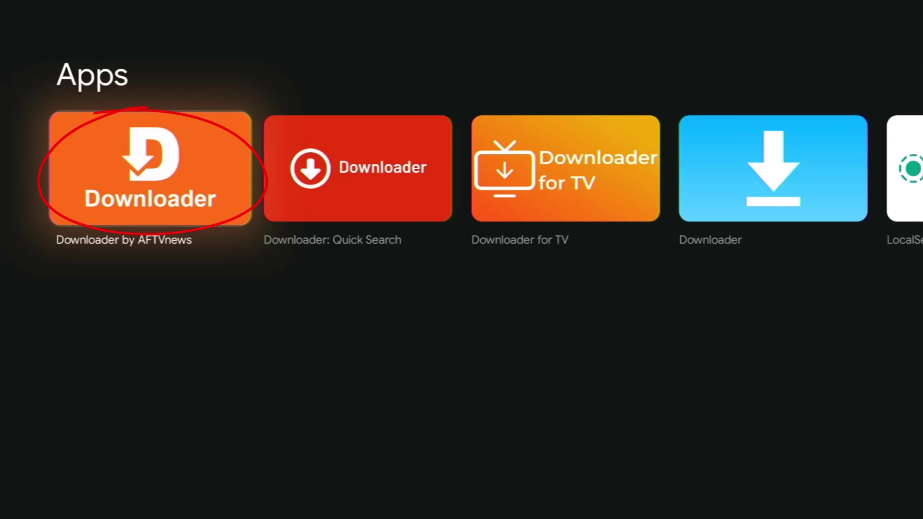
Install Downloader by AFTVnews from its store page and launch it
key("Return")
key("Return")
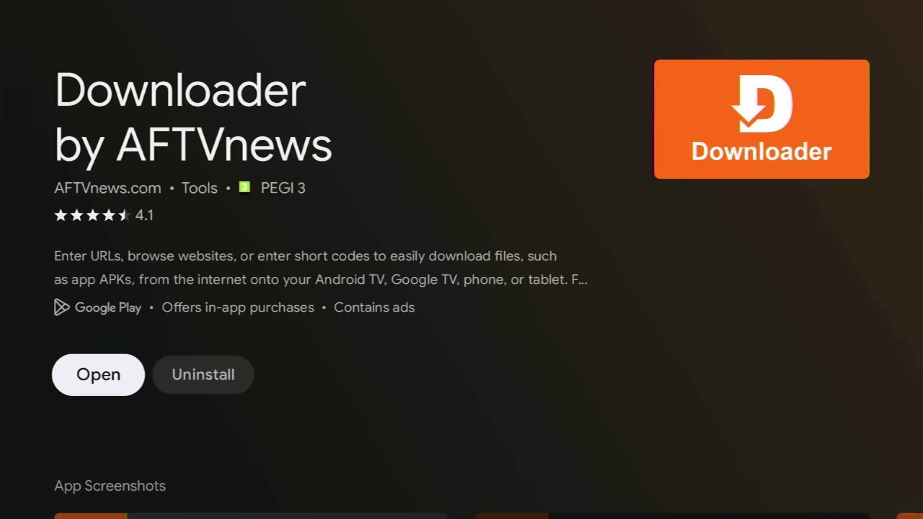
key("Return")
key("Return")
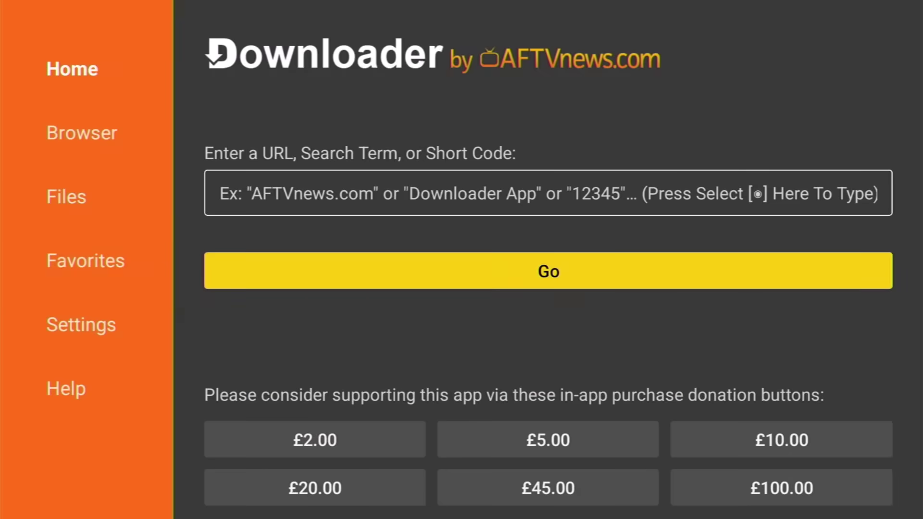
Activate the URL or short code entry in Downloader and change the on-screen keyboard to numbers and symbols
key("Up")
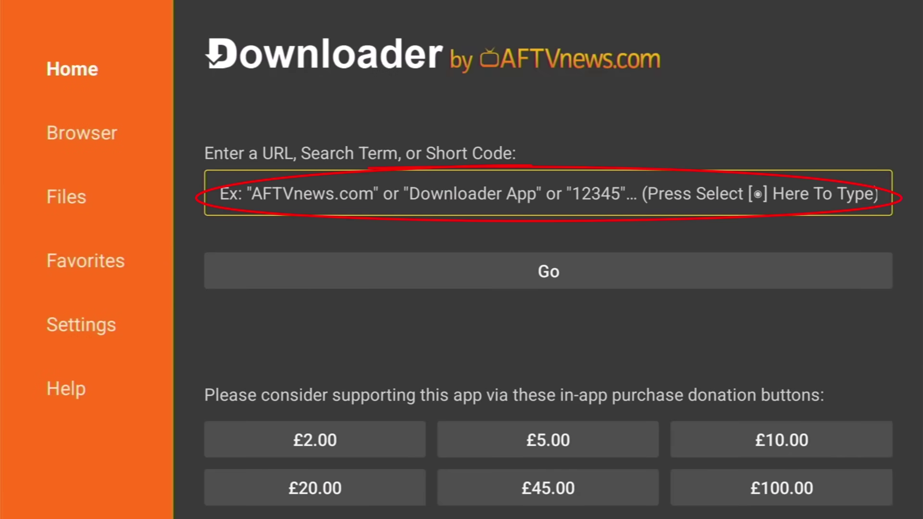
key("Return")
key("Right")
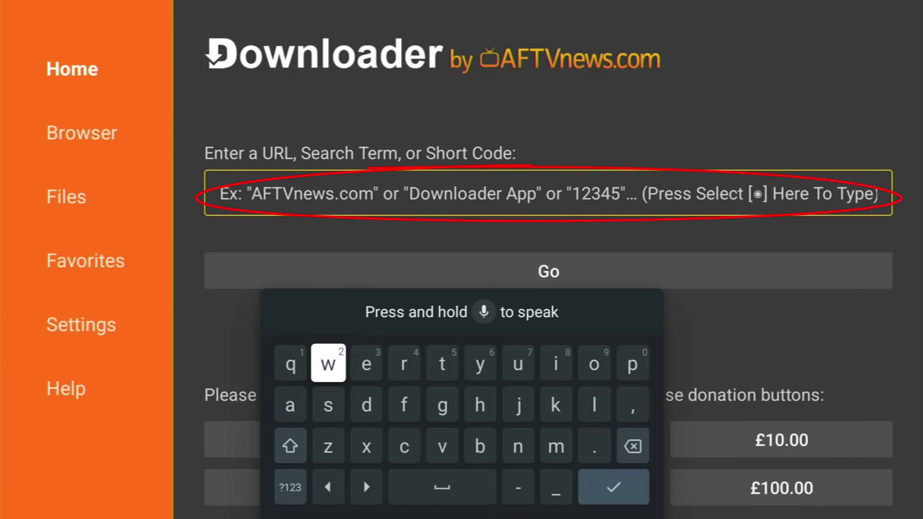
key("Down")
key("Down")
key("Down")
key("Left")
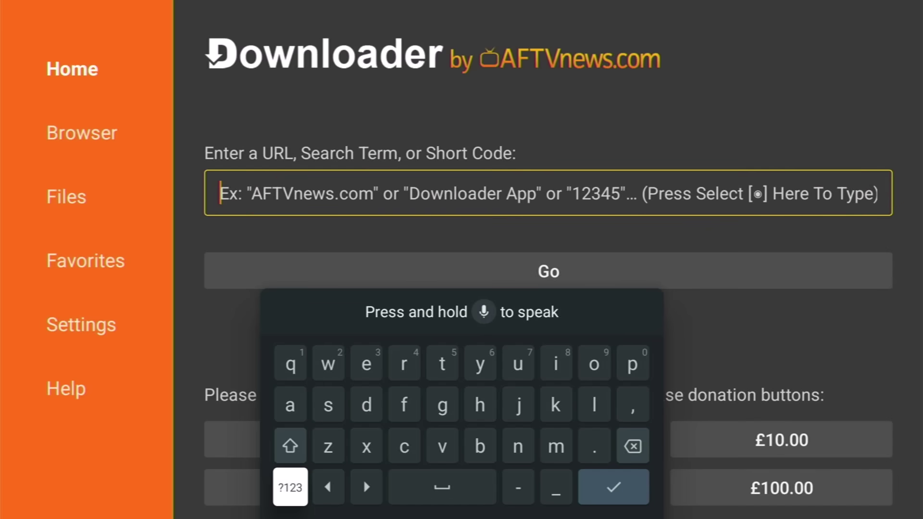
key("Return")
Enter the short code 21203 and confirm the keyboard entry
key("Up")
key("Up")
key("Up")
key("Right")
key("Return")
key("Left")
key("Return")
key("Right")
key("Return")
key("Left")
key("Left")
key("Return")
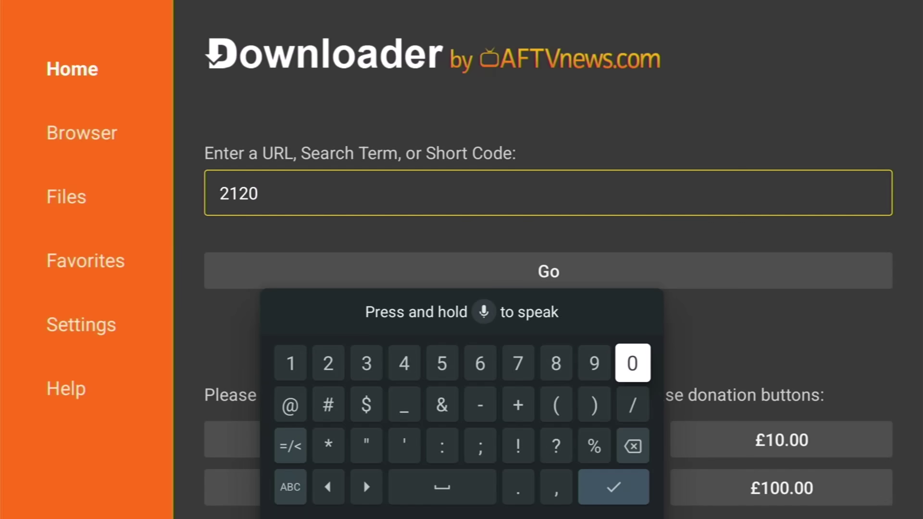
key("Right")
key("Right")
key("Right")
key("Return")
key("Down")
key("Down")
key("Down")
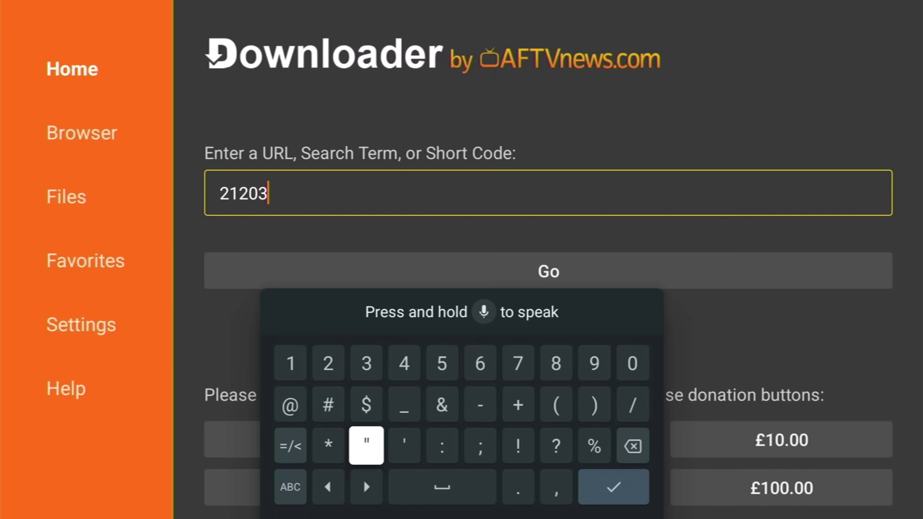
key("Right")
key("Right")
key("Right")
key("Right")
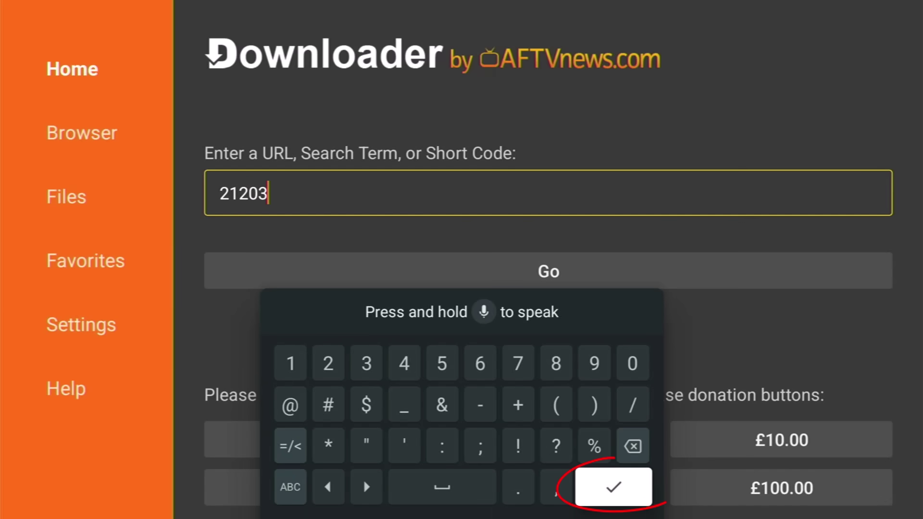
key("Return")
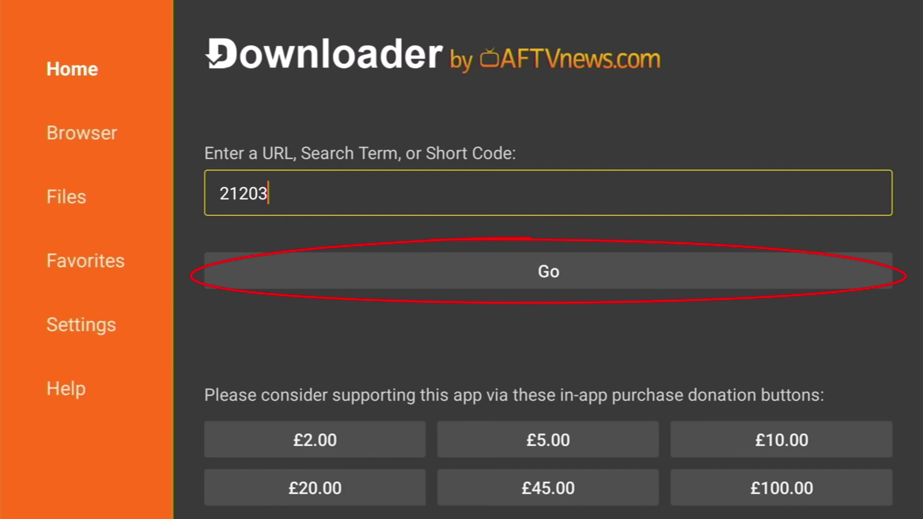
Load the page for the short code and accept both the privacy and the data-use consent requests
key("Down")
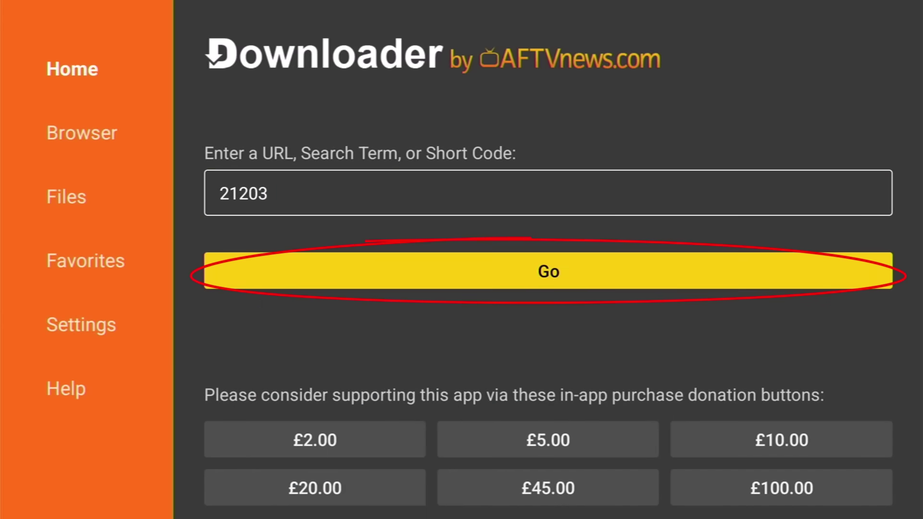
key("Return")
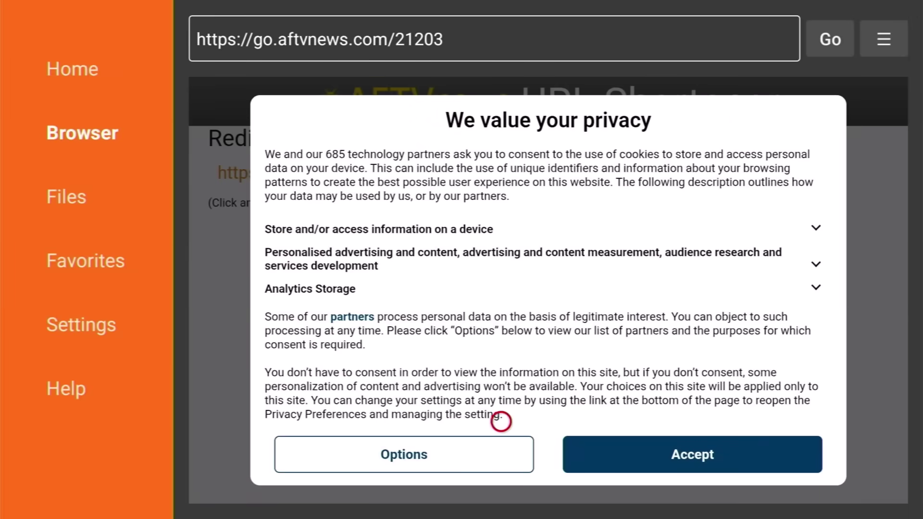
left_click(653, 437)
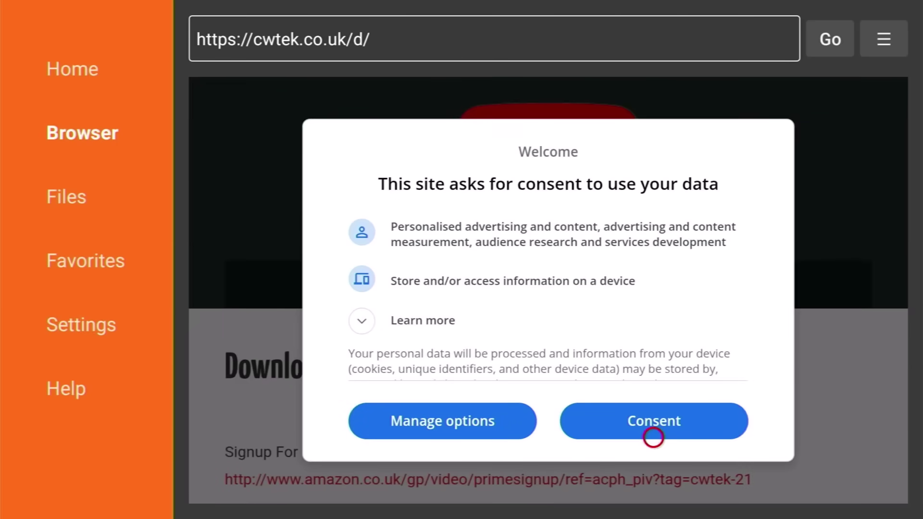
left_click(653, 421)
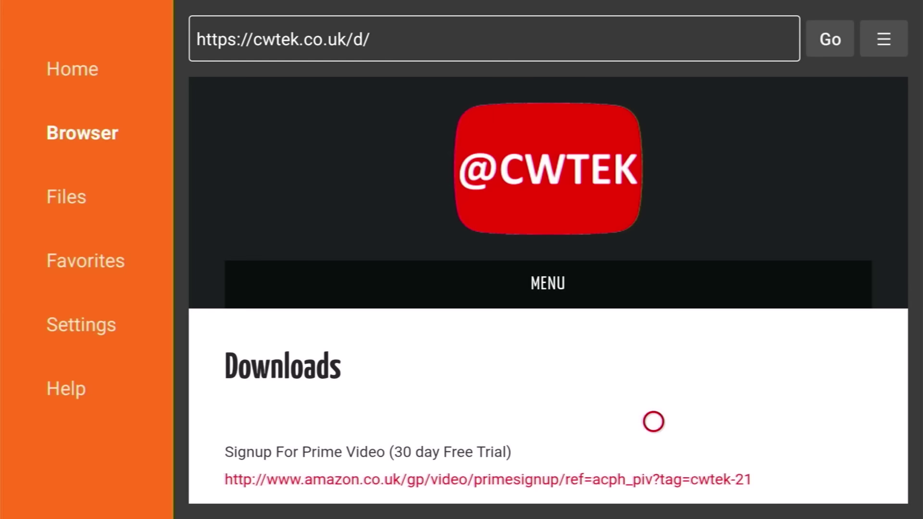
Choose DigiLink on the cwtek.co.uk downloads page and close the advert that interrupts the download
scroll(653, 484, "down", 15)
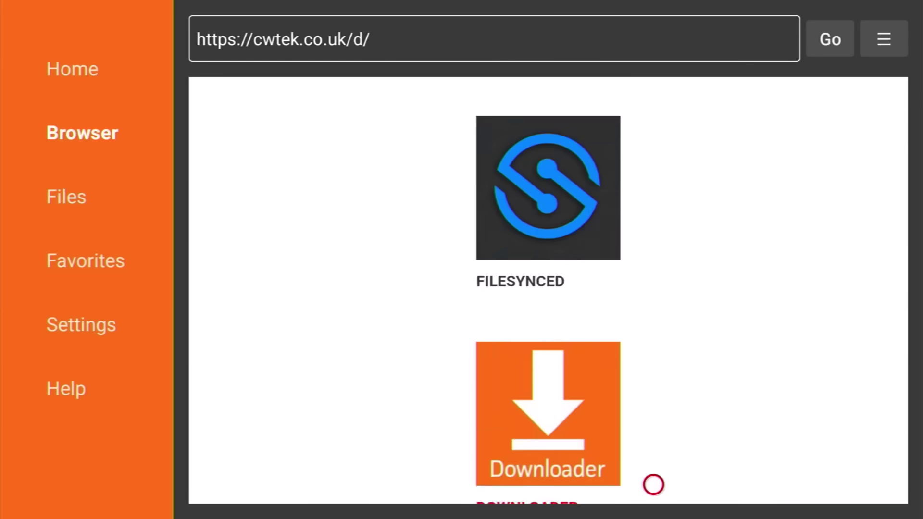
scroll(653, 485, "down", 6)
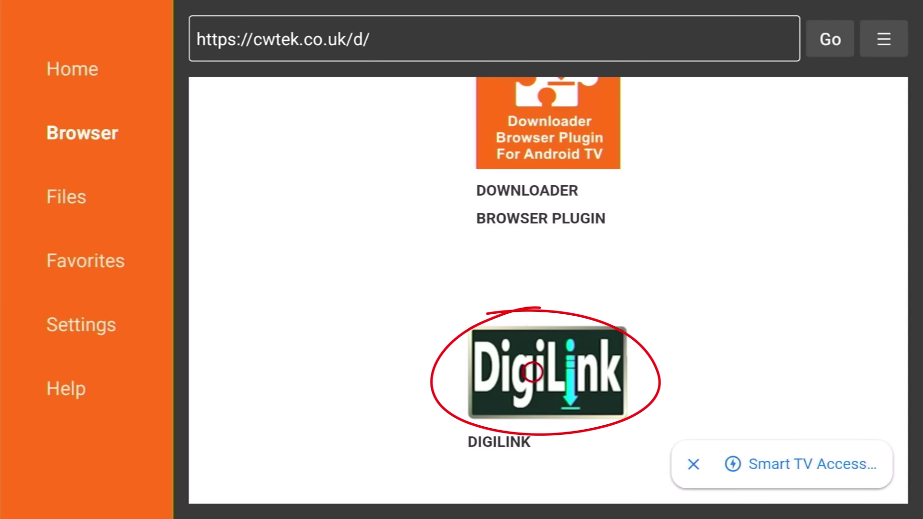
left_click(533, 372)
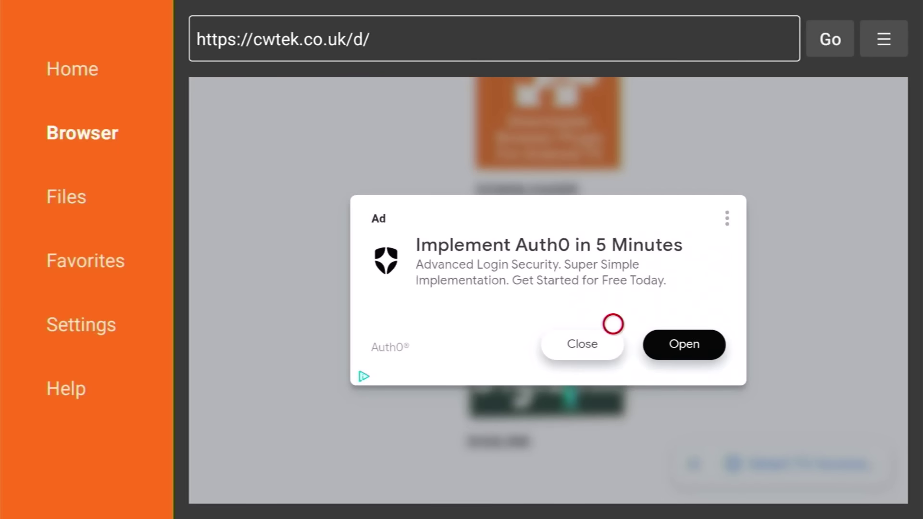
left_click(612, 354)
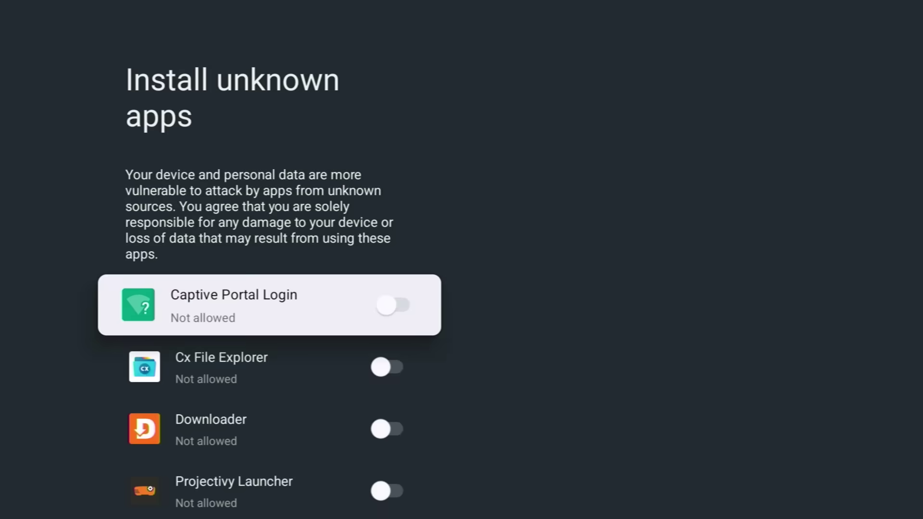
Allow Downloader to install unknown apps
key("Down")
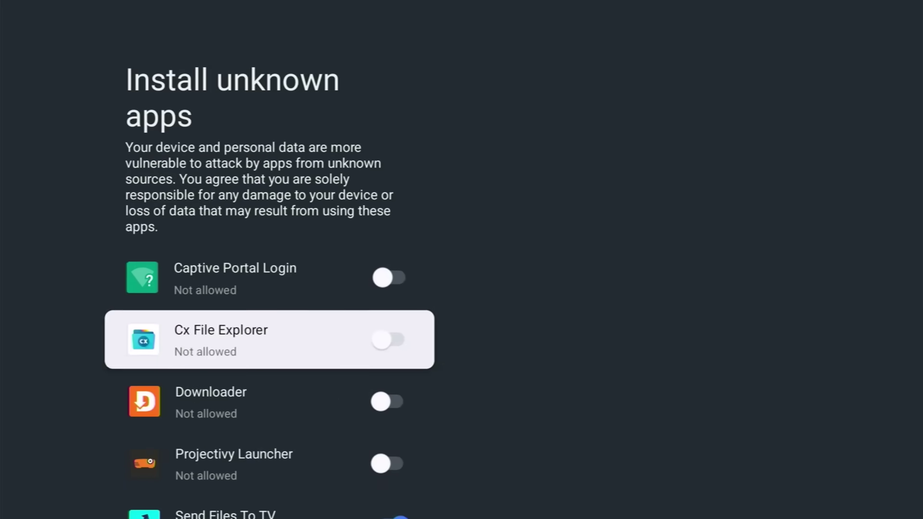
key("Down")
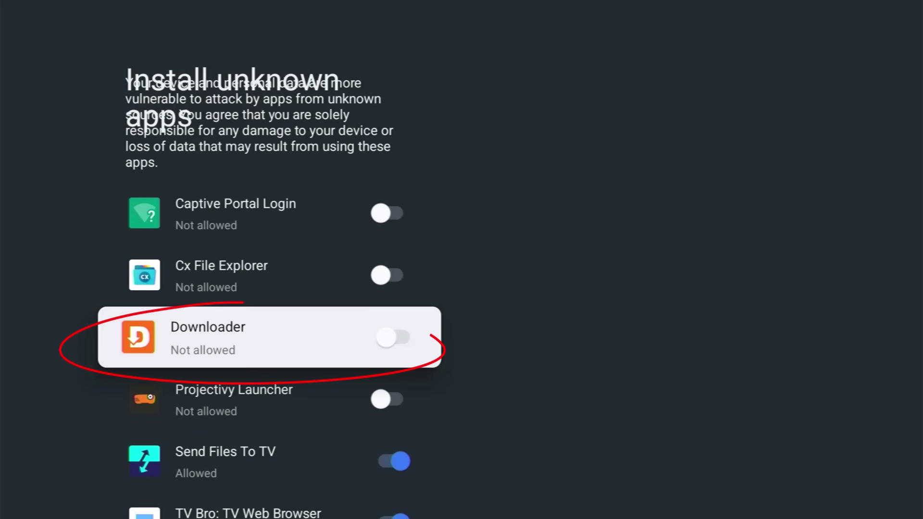
key("Return")
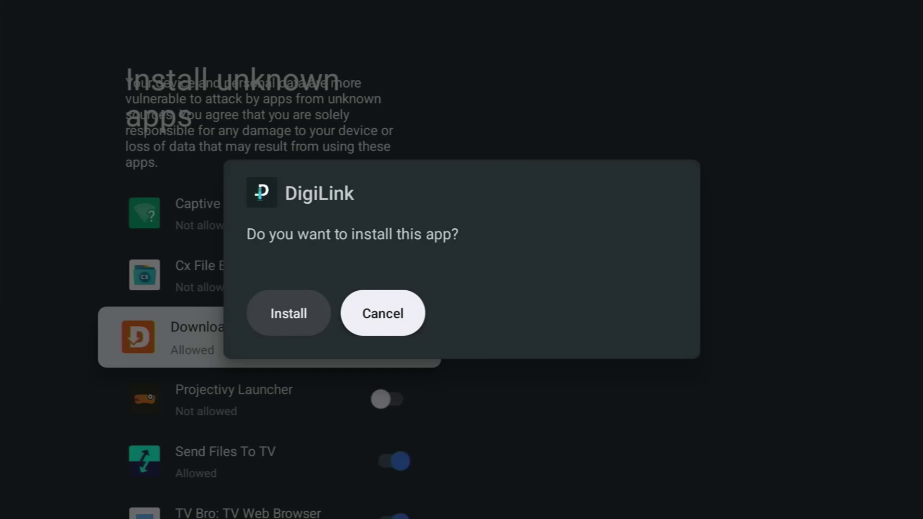
Install the DigiLink app and finish the installer without opening the app
key("Left")
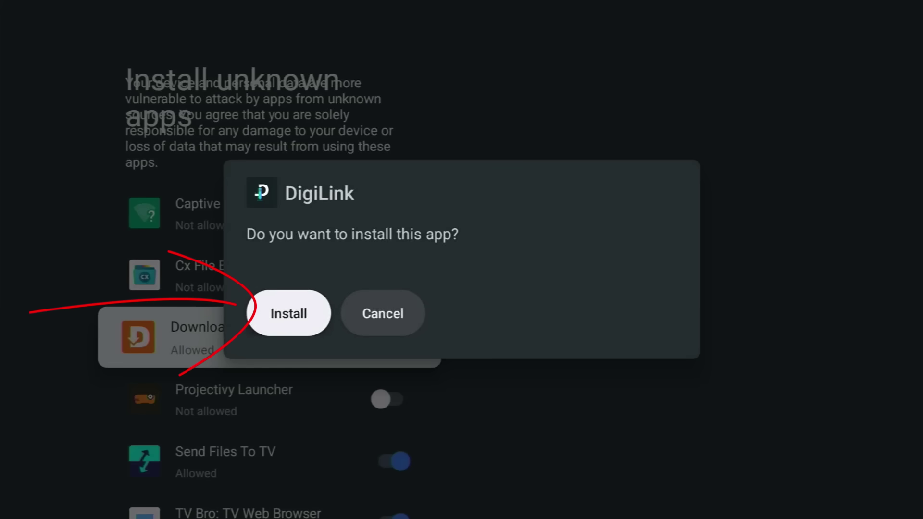
key("Return")
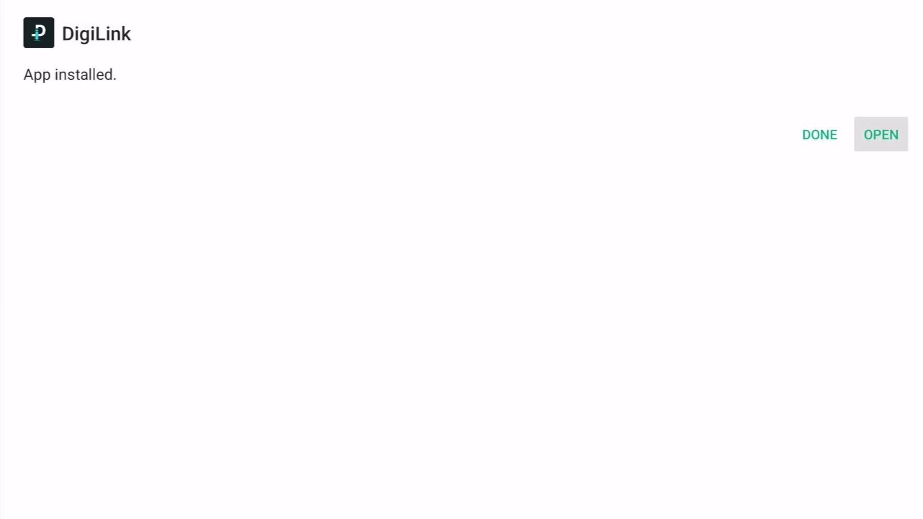
key("Left")
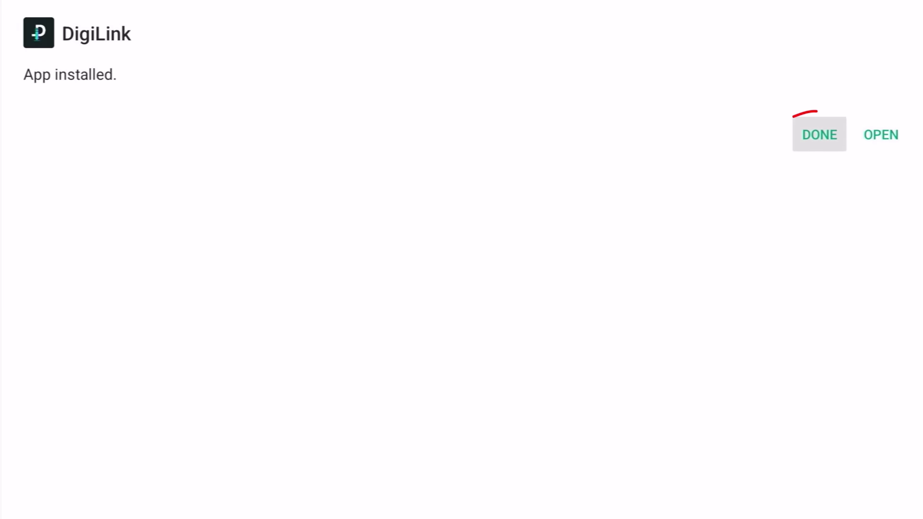
key("Return")
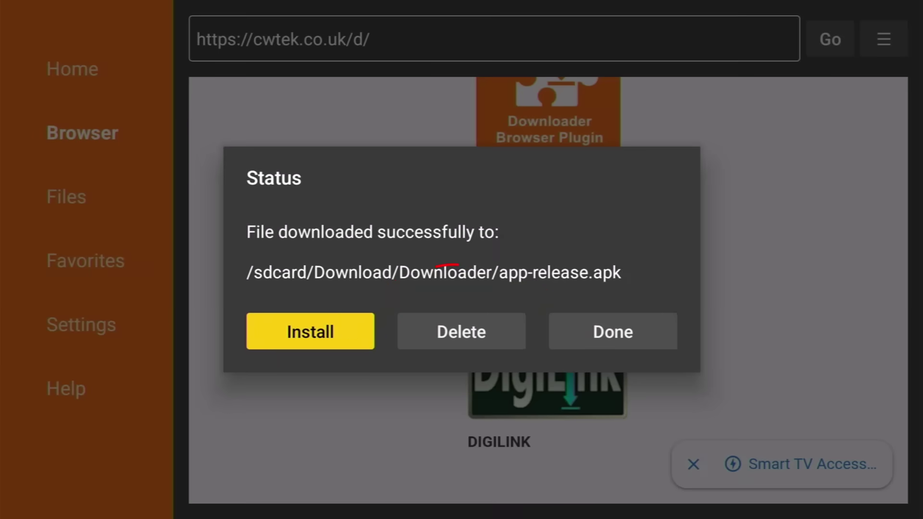
Delete the downloaded app-release.apk file and confirm its deletion
key("Right")
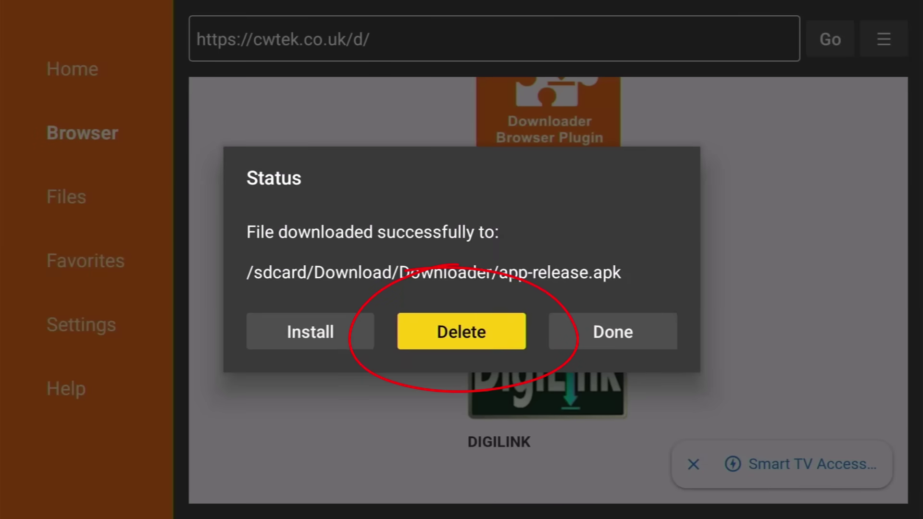
key("Return")
key("Left")
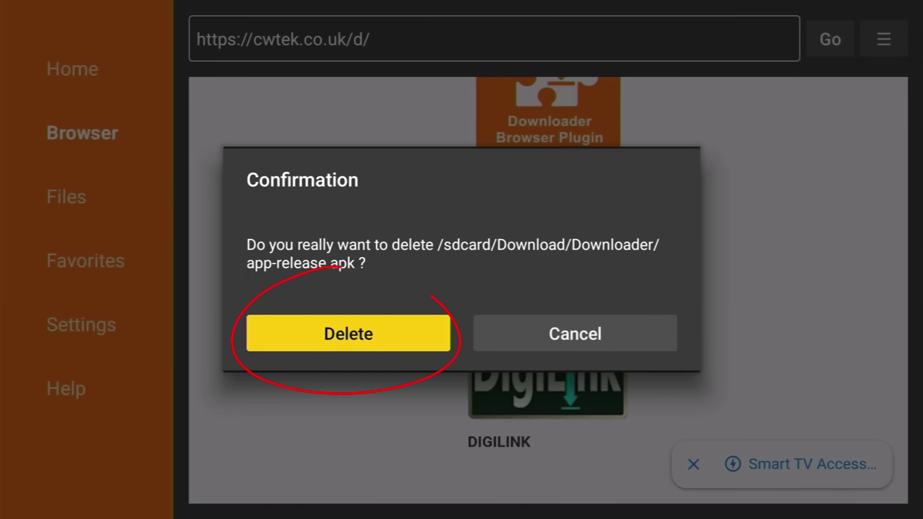
key("Return")
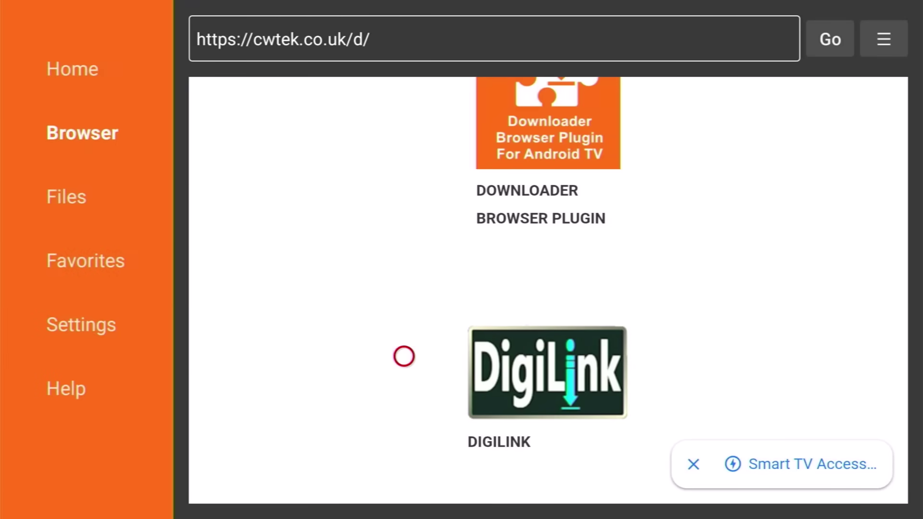
Return to Downloader's home page, then exit Downloader and its store page to the Google TV Apps page
key("Escape")
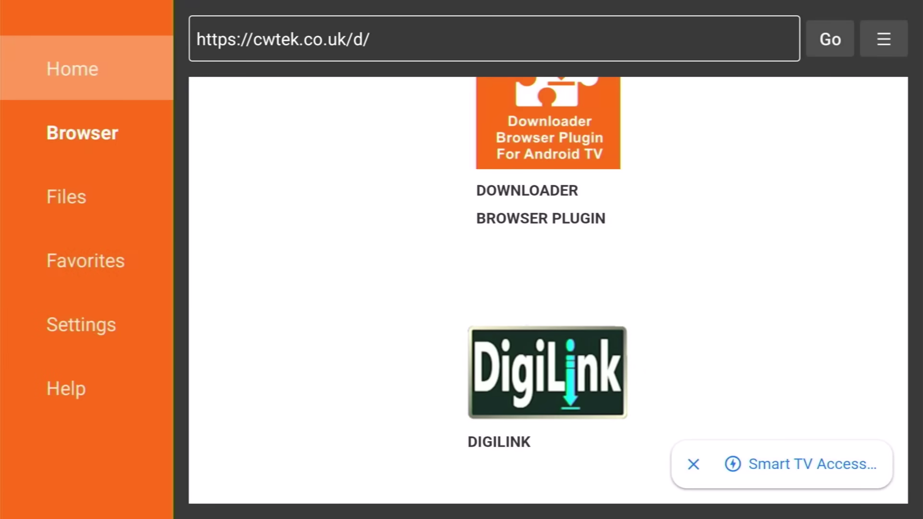
key("Return")
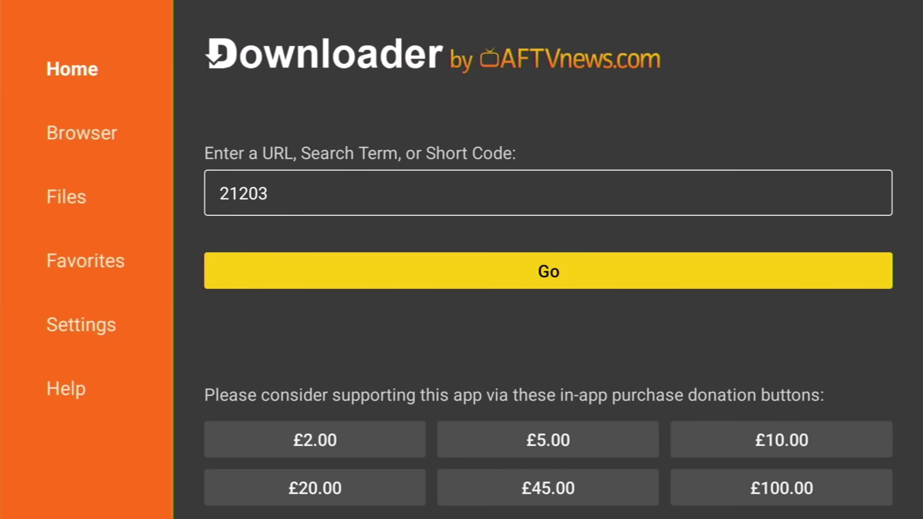
key("Escape")
key("Escape")
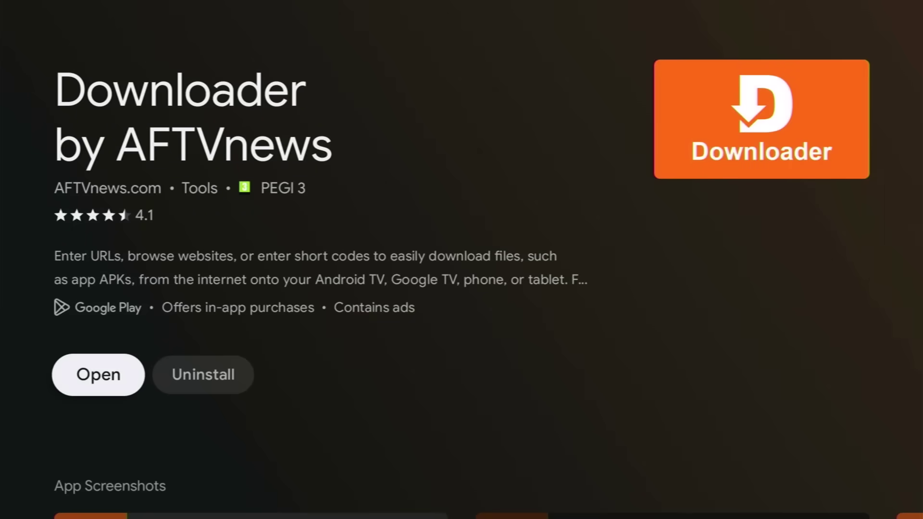
key("Escape")
key("Escape")
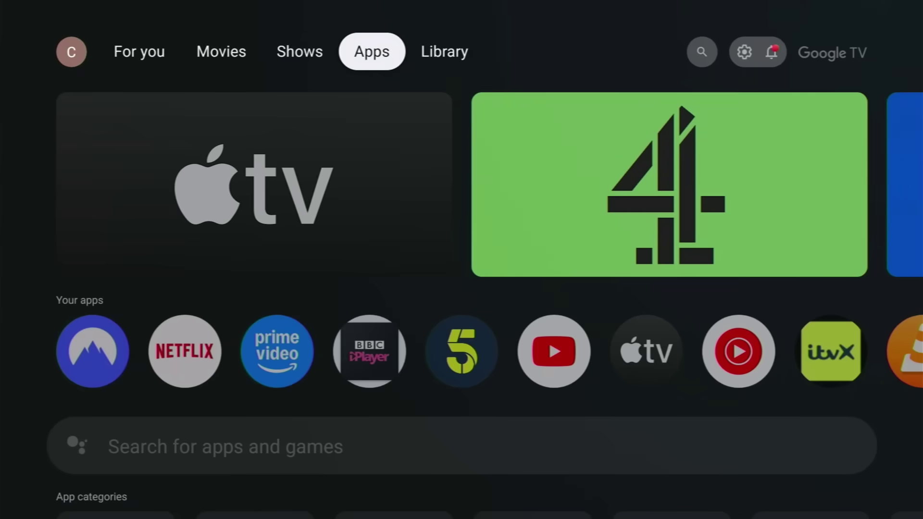
Find DigiLink at the end of the Your apps row and open it
key("Down")
key("Down")
key("Right")
key("Right")
key("Right")
key("Right")
key("Right")
key("Right")
key("Right")
key("Right")
key("Right")
key("Right")
key("Right")
key("Right")
key("Right")
key("Right")
key("Right")
key("Right")
key("Right")
key("Right")
key("Right")
key("Right")
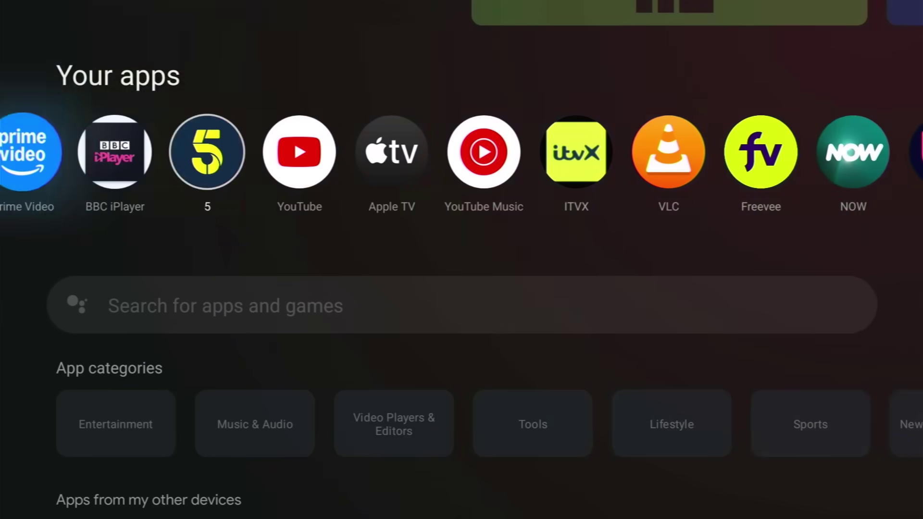
key("Right")
key("Right")
key("Right")
key("Right")
key("Right")
key("Right")
key("Right")
key("Right")
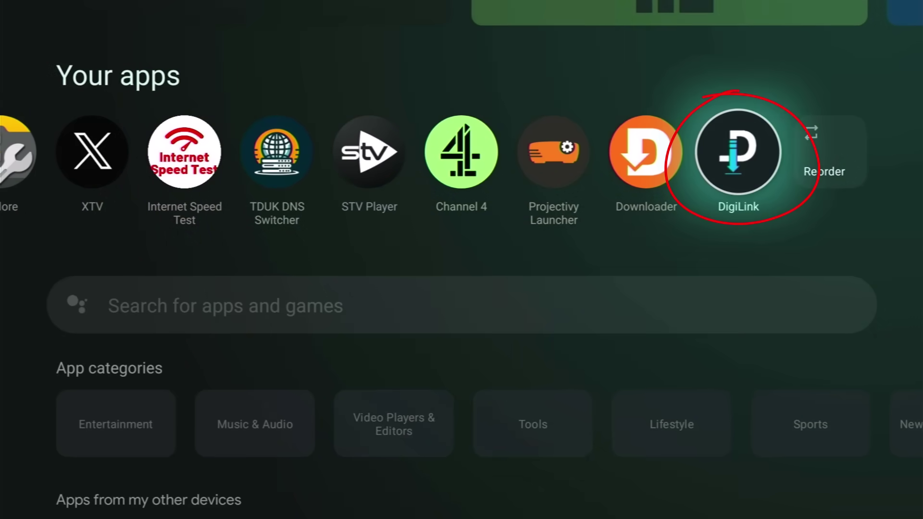
key("Return")
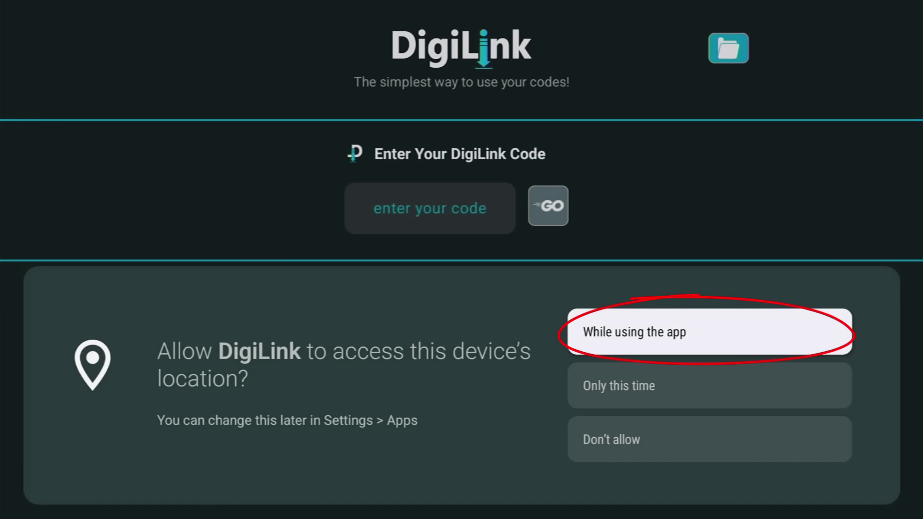
Grant DigiLink location access while using the app and start the offered app update
key("Return")
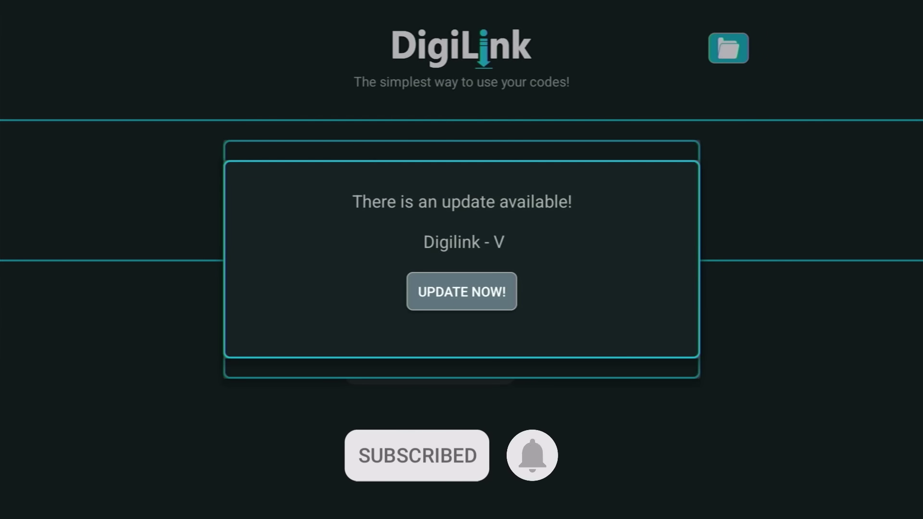
left_click(461, 291)
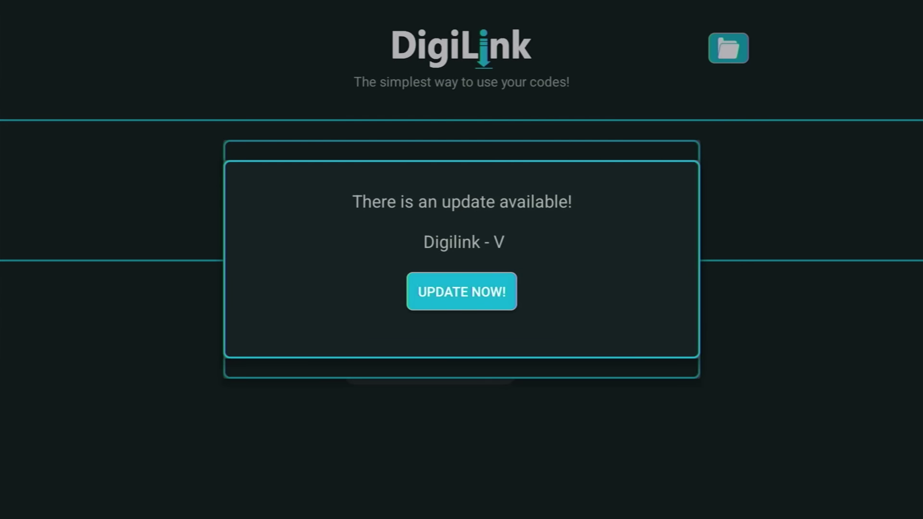
key("Return")
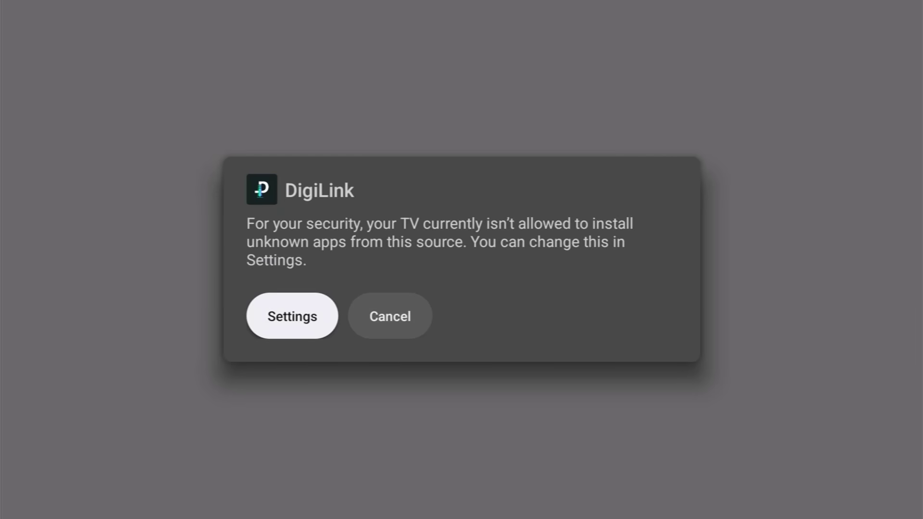
Open the security settings for the blocked update and allow DigiLink to install unknown apps
key("Return")
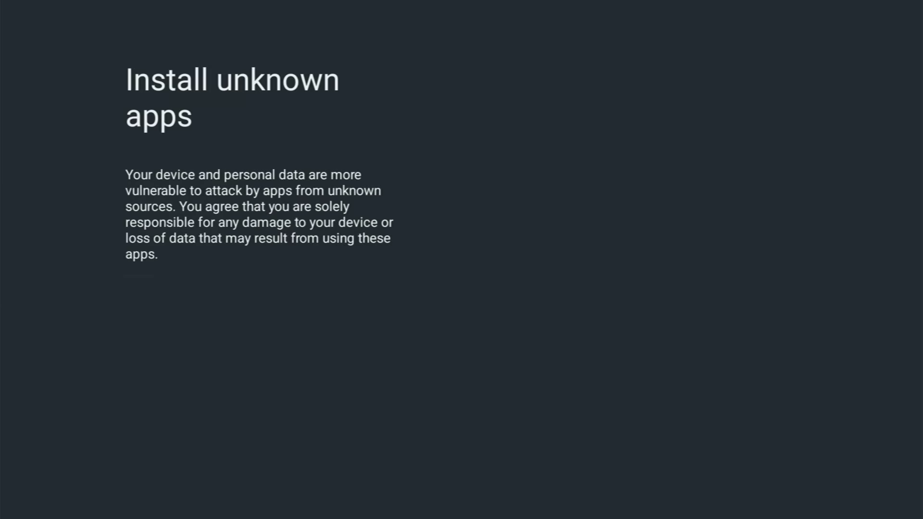
key("Down")
key("Down")
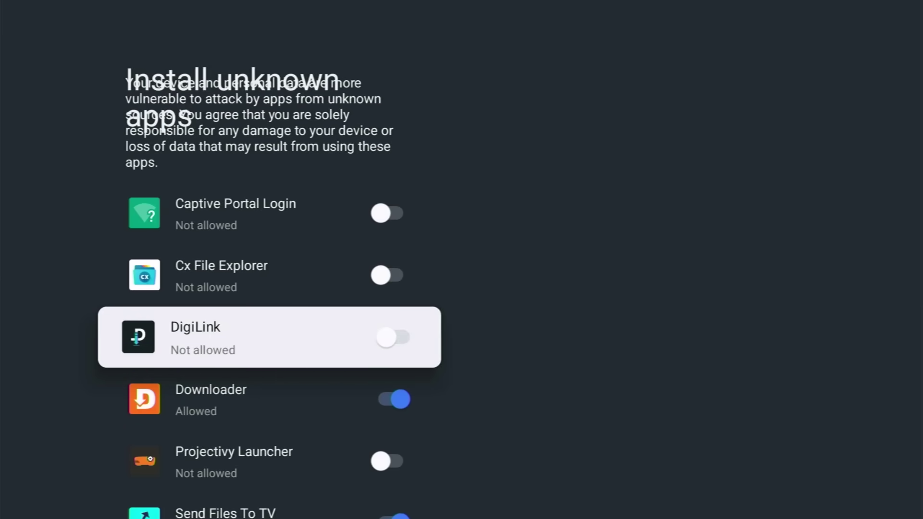
key("Return")
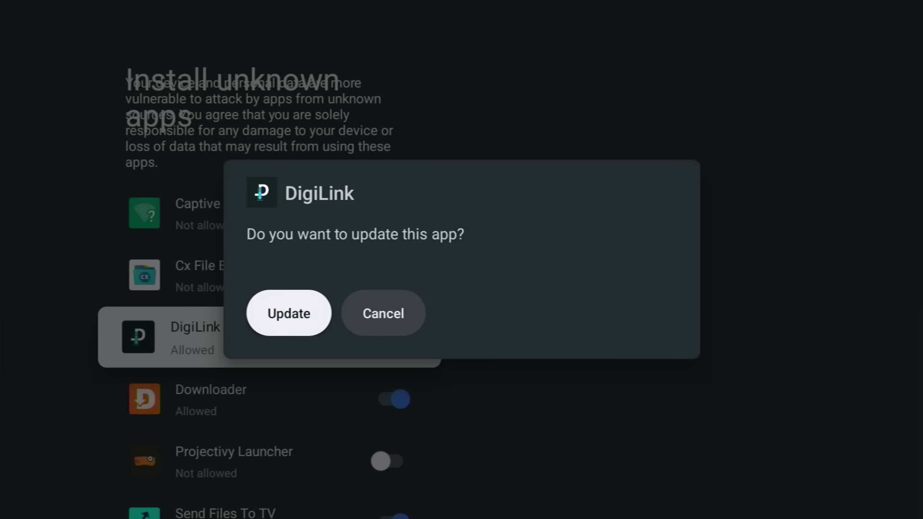
Confirm the DigiLink update and finish the installer without opening the app
key("Return")
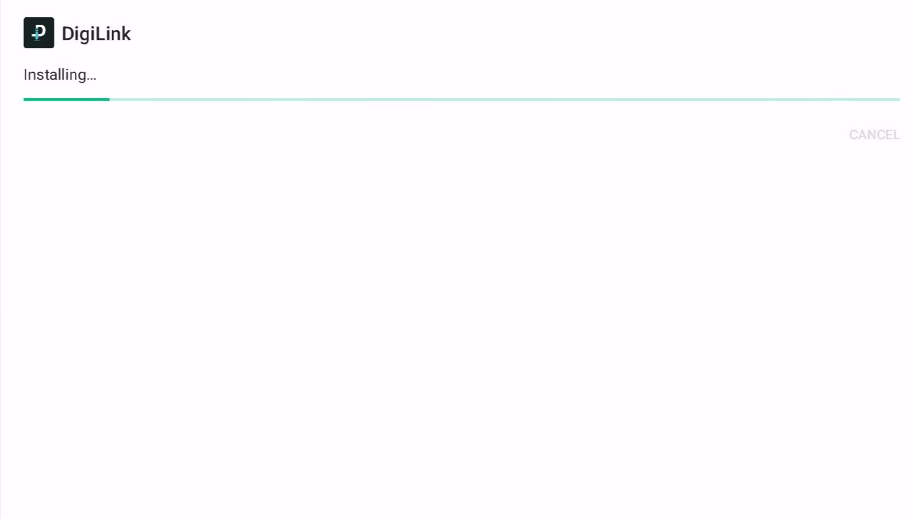
key("Left")
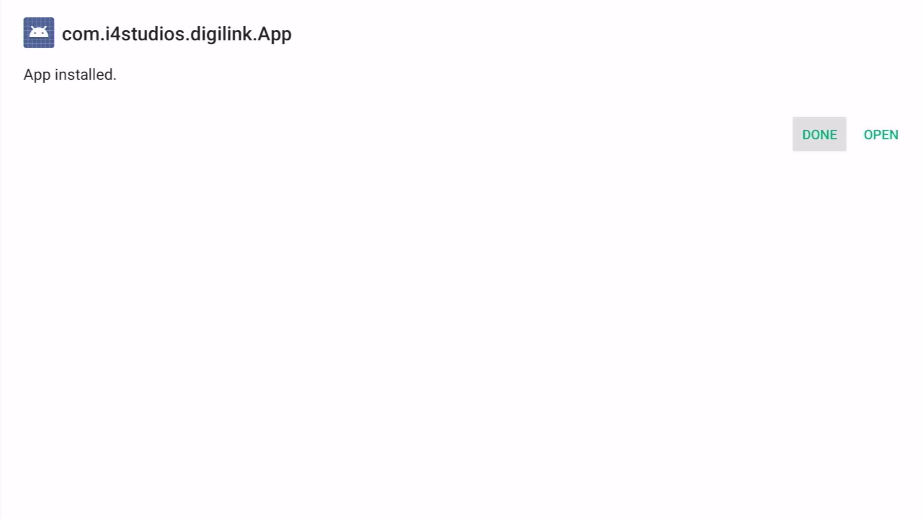
key("Return")
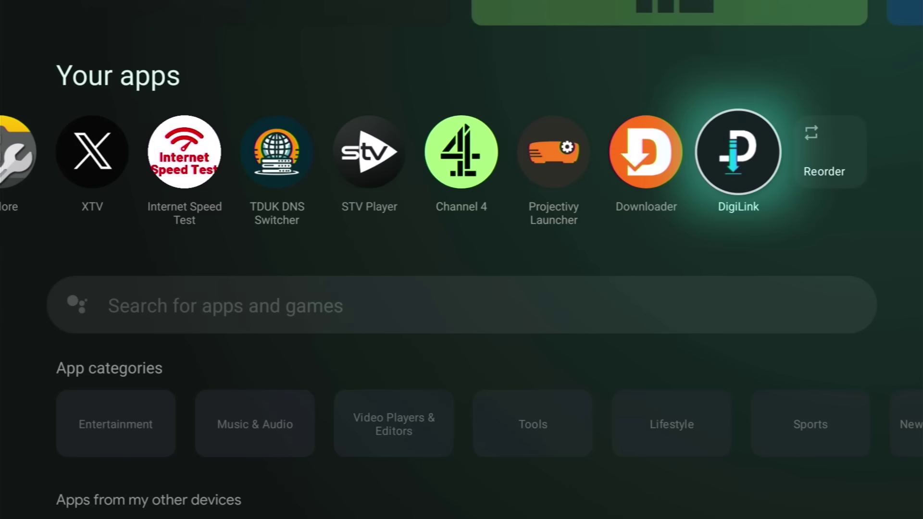
Reopen DigiLink with location access allowed only while using the app, and close the Version 1.0 release notice
key("Return")
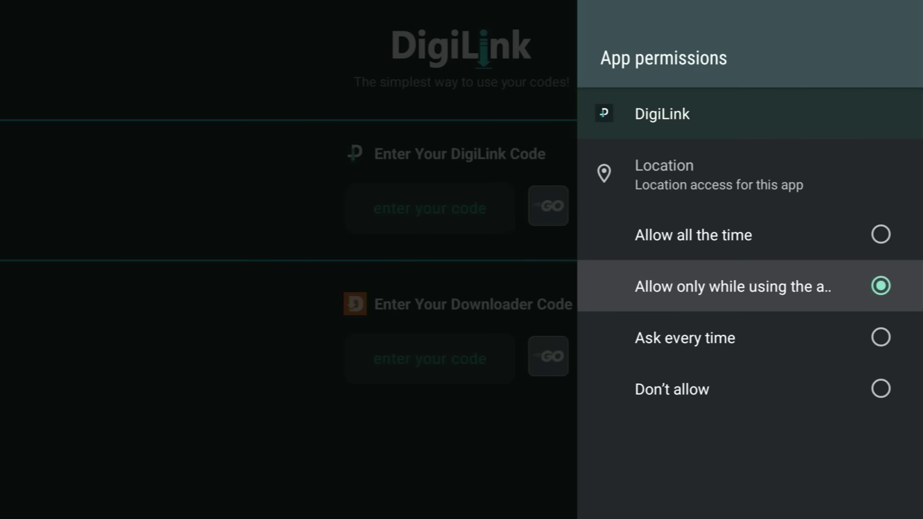
key("Return")
key("Return")
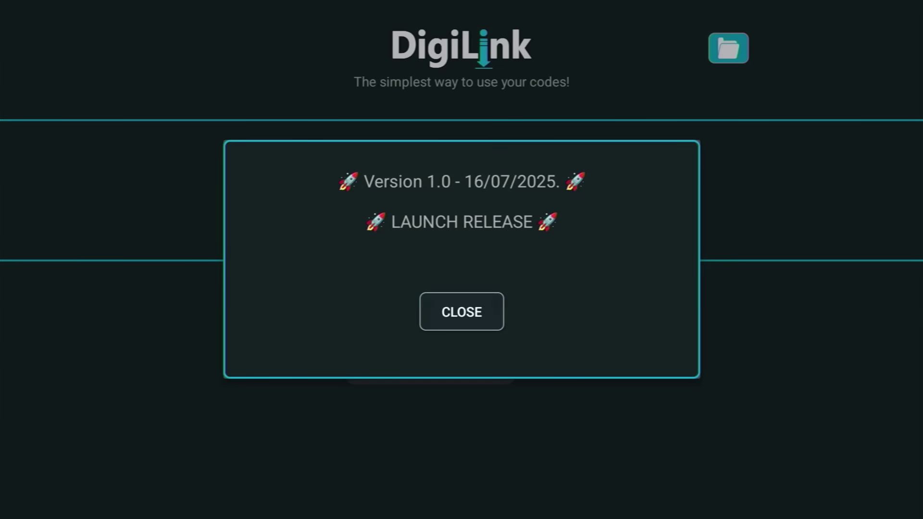
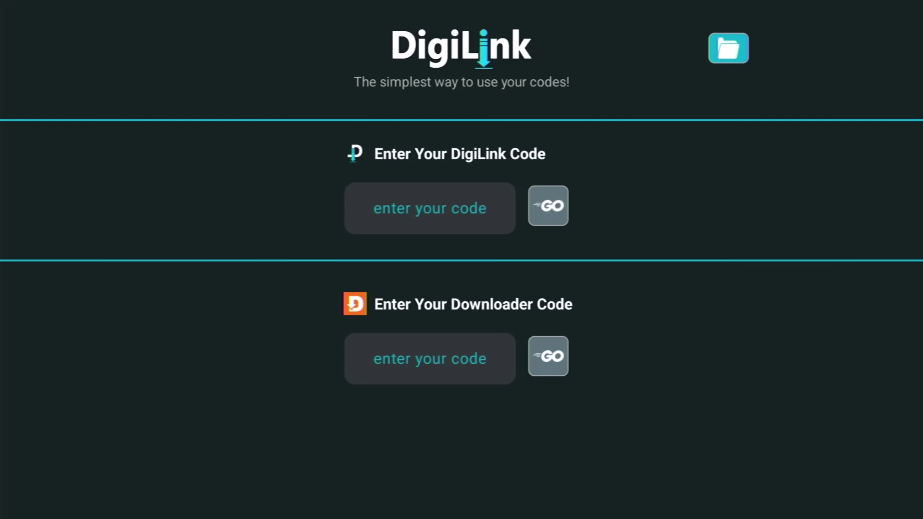
Enter 710577 as the DigiLink code and confirm the keyboard entry
left_click(549, 206)
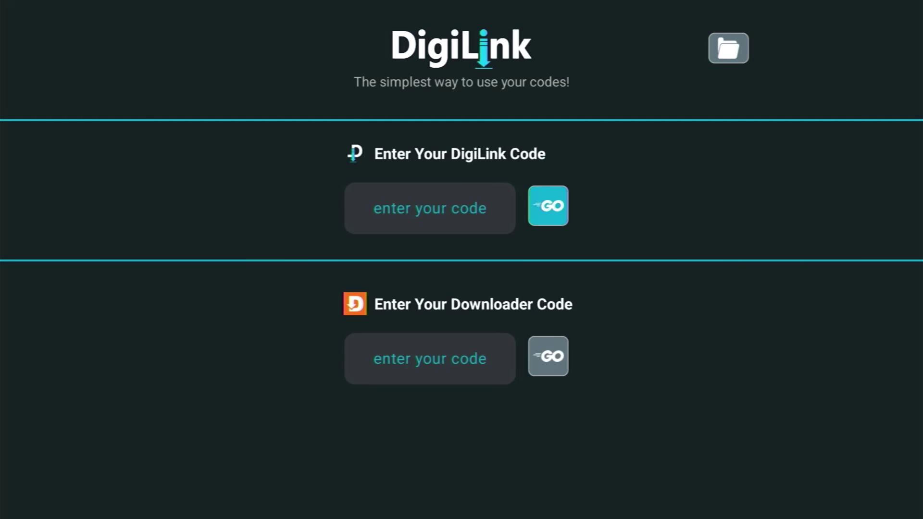
left_click(429, 208)
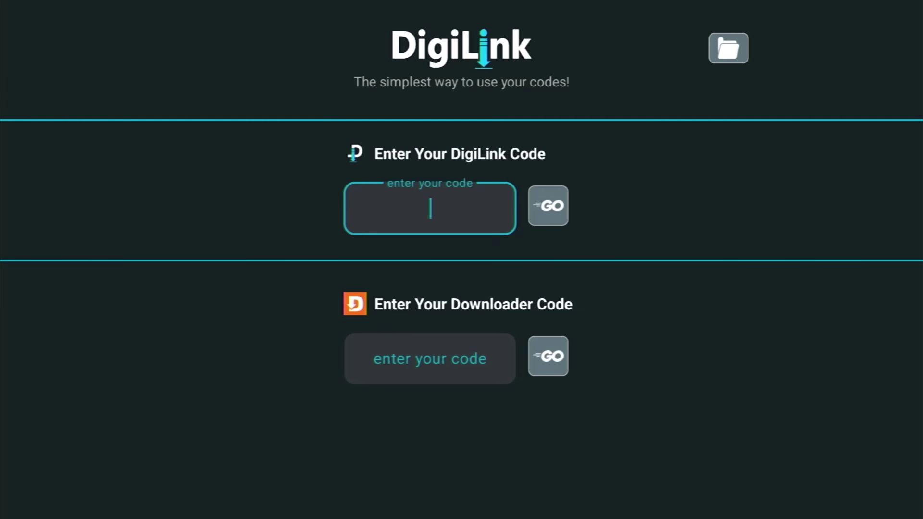
key("Return")
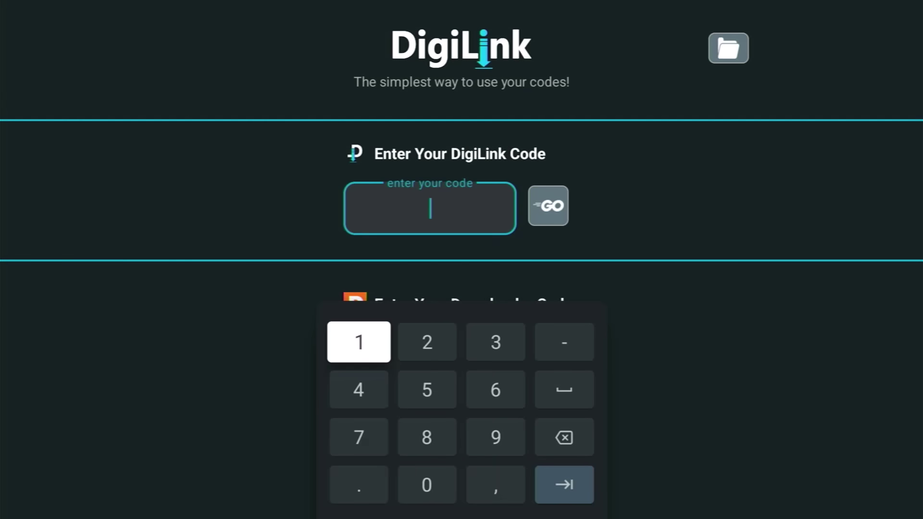
key("Down")
key("Down")
key("Return")
key("Up")
key("Up")
key("Return")
key("Right")
key("Down")
key("Down")
key("Down")
key("Return")
key("Up")
key("Up")
key("Return")
key("Left")
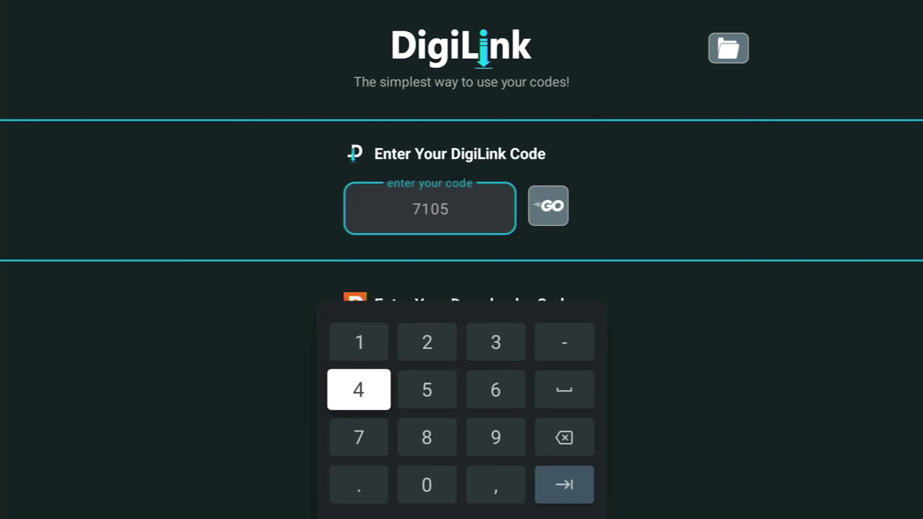
key("Down")
key("Return")
key("Return")
key("Right")
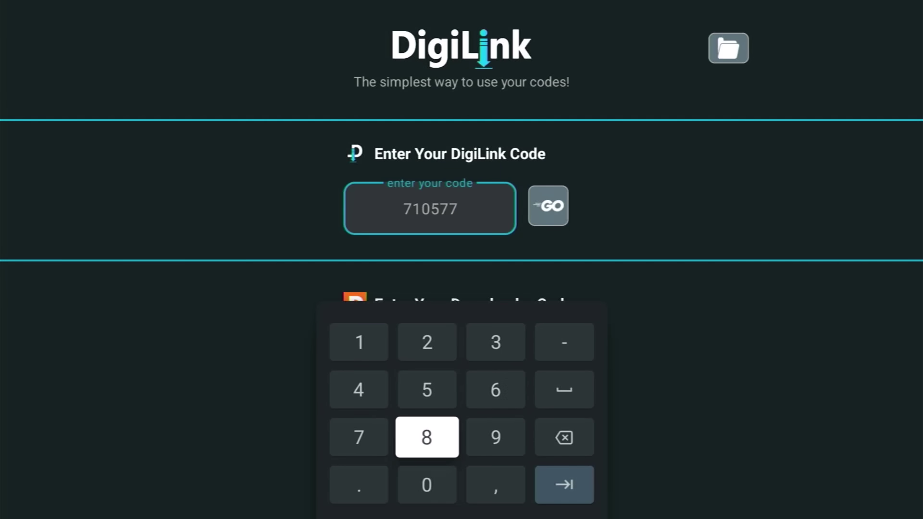
key("Right")
key("Right")
key("Down")
key("Return")
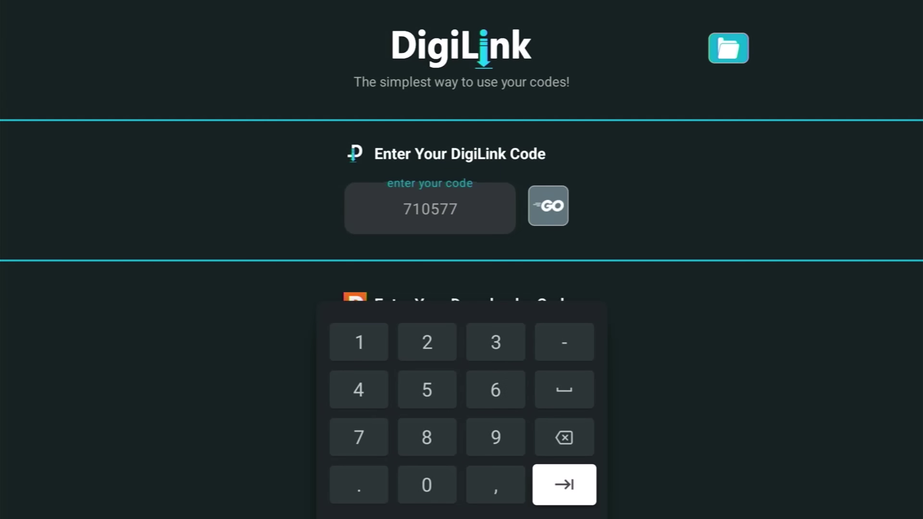
Start the download for the entered DigiLink code and choose to install TV Bro: TV Web Browser
key("Down")
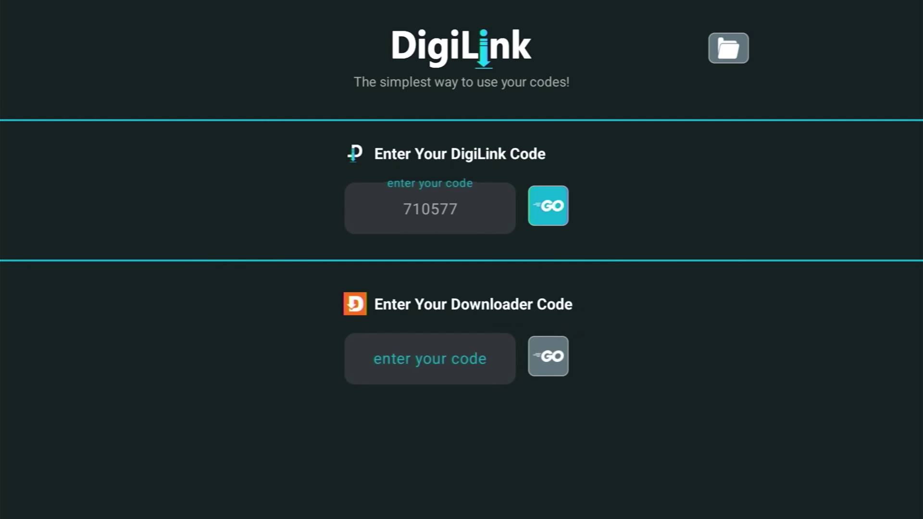
key("Return")
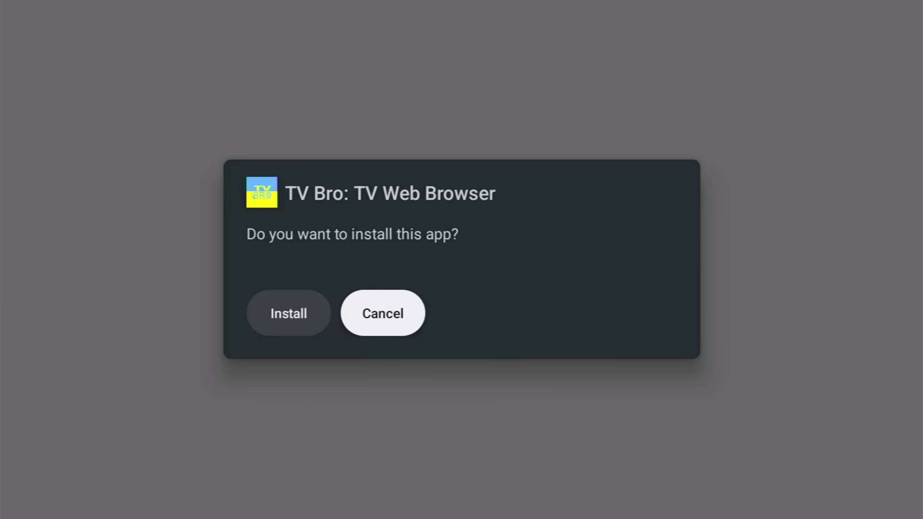
key("Left")
key("Return")
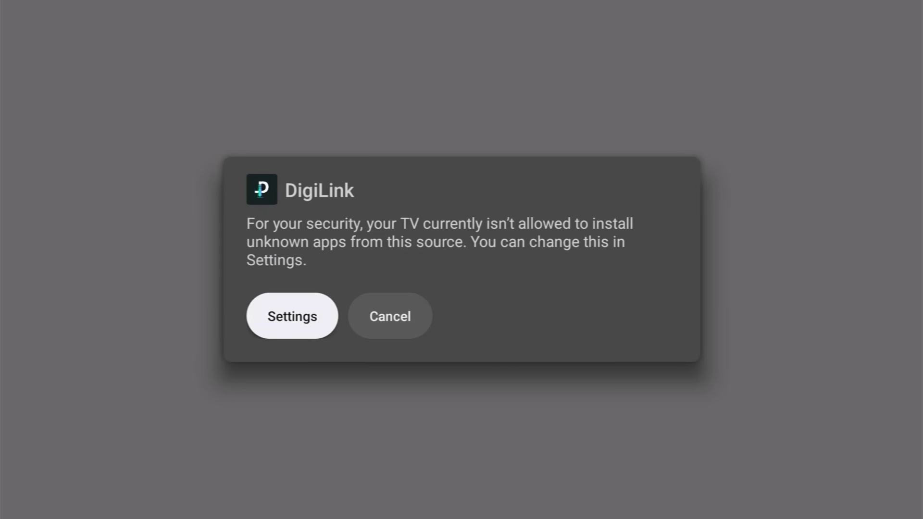
Allow DigiLink to install unknown apps through the security settings, and finish the TV Bro installer without opening the app
key("Return")
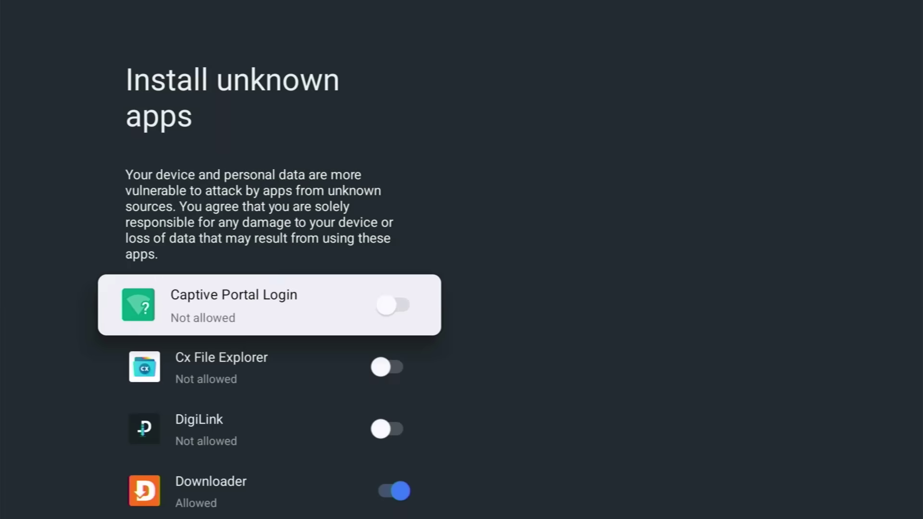
key("Down")
key("Down")
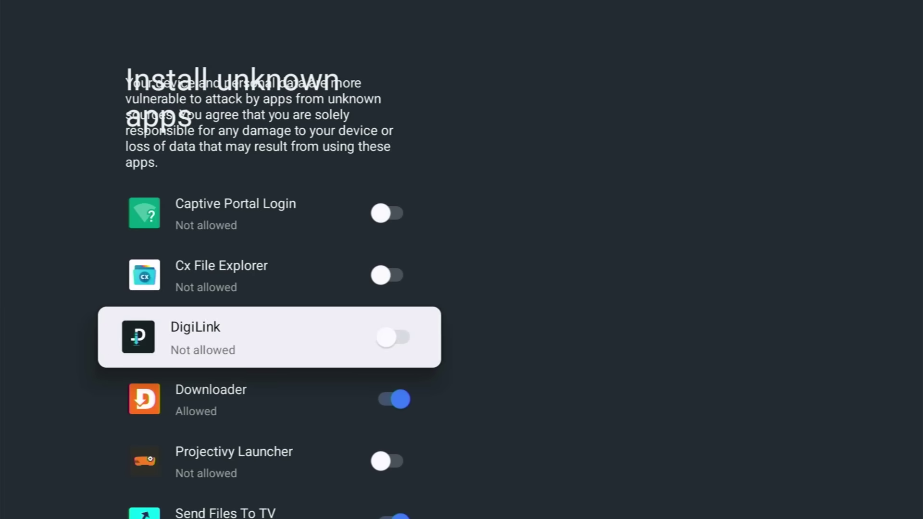
key("Return")
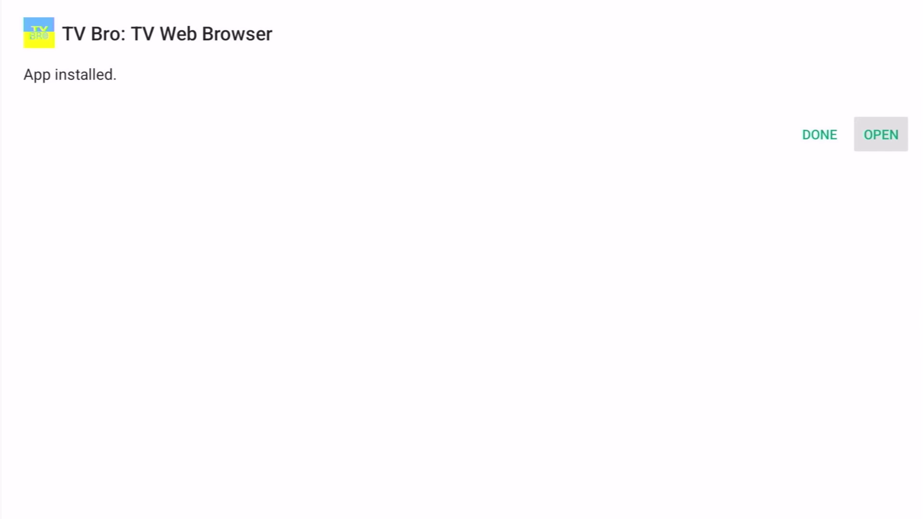
key("Left")
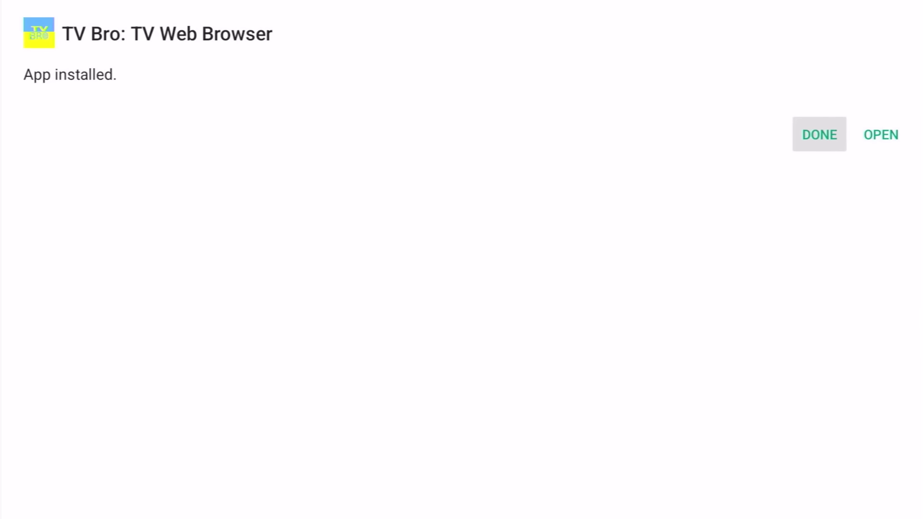
key("Return")
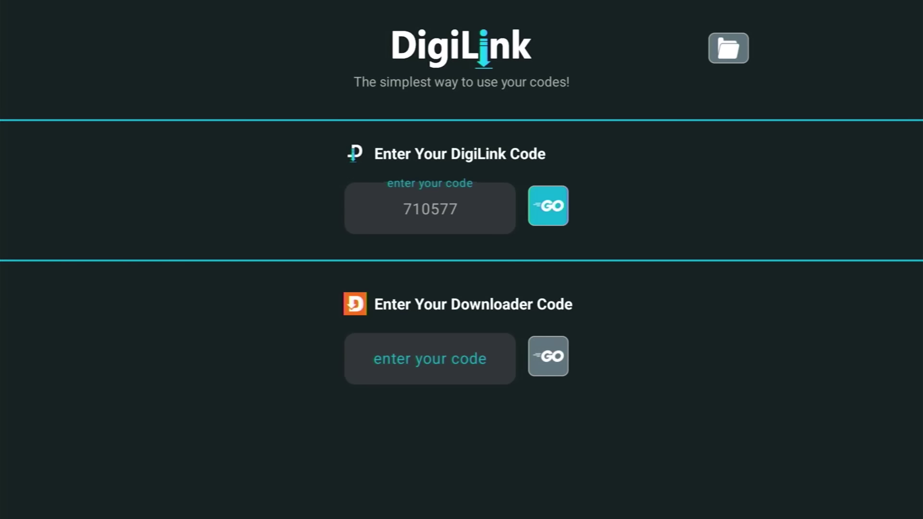
Delete tvbro-generic-2.0.1.armeabi-v7a.apk from My Downloads and close the downloads list
key("Up")
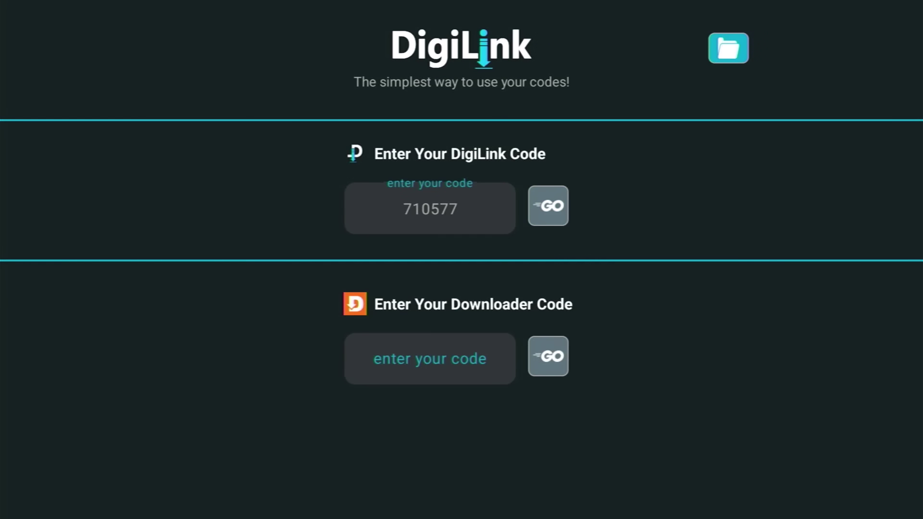
key("Return")
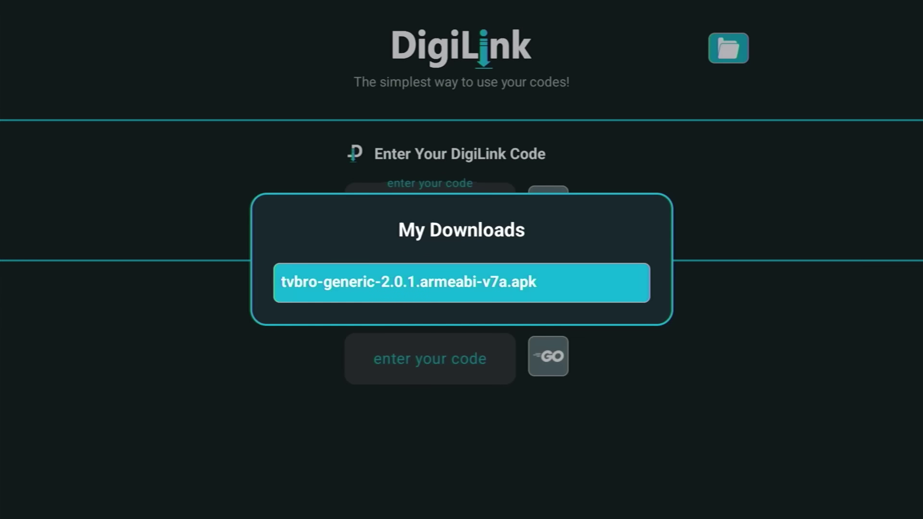
key("Return")
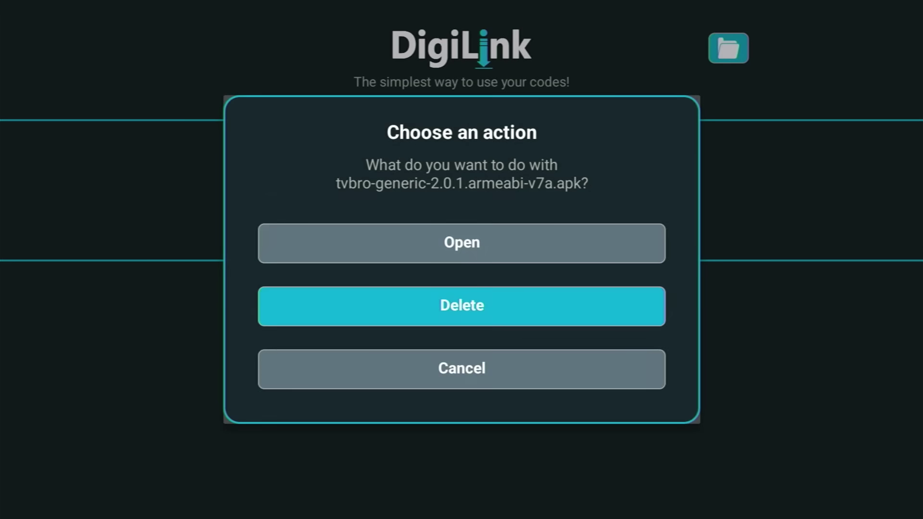
key("Up")
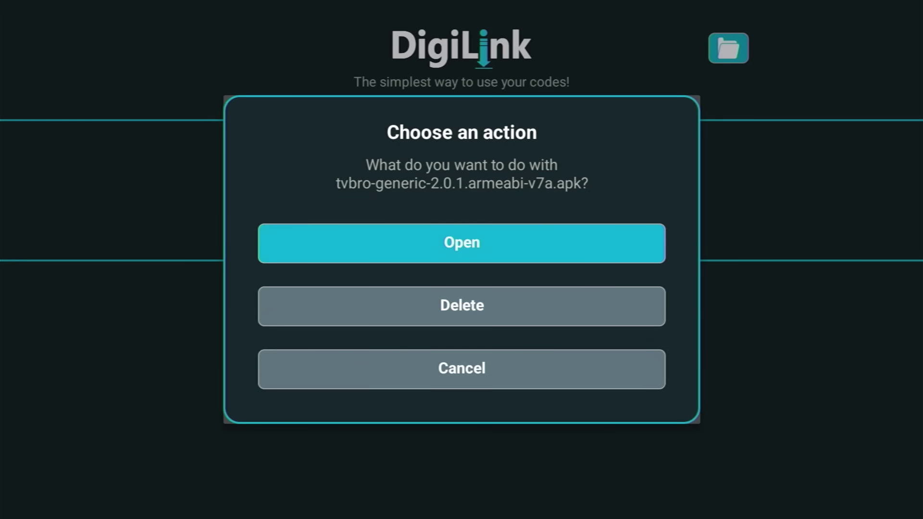
key("Down")
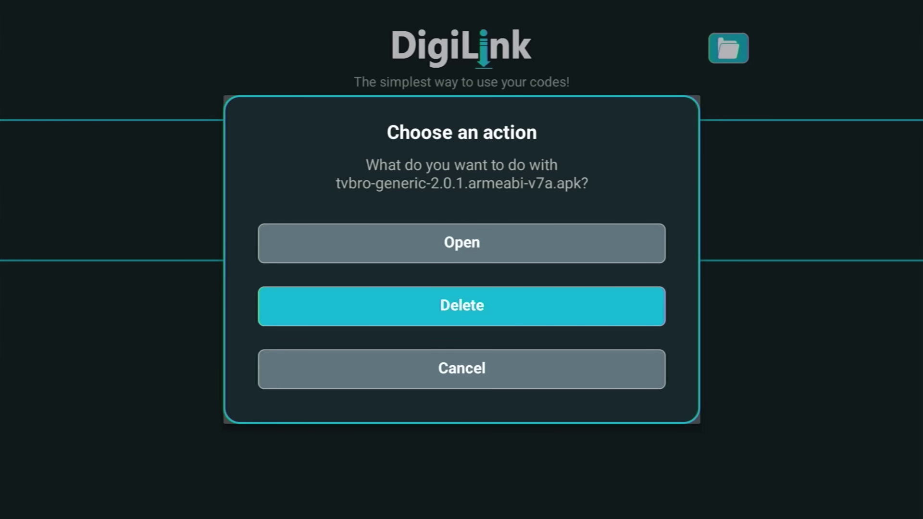
key("Return")
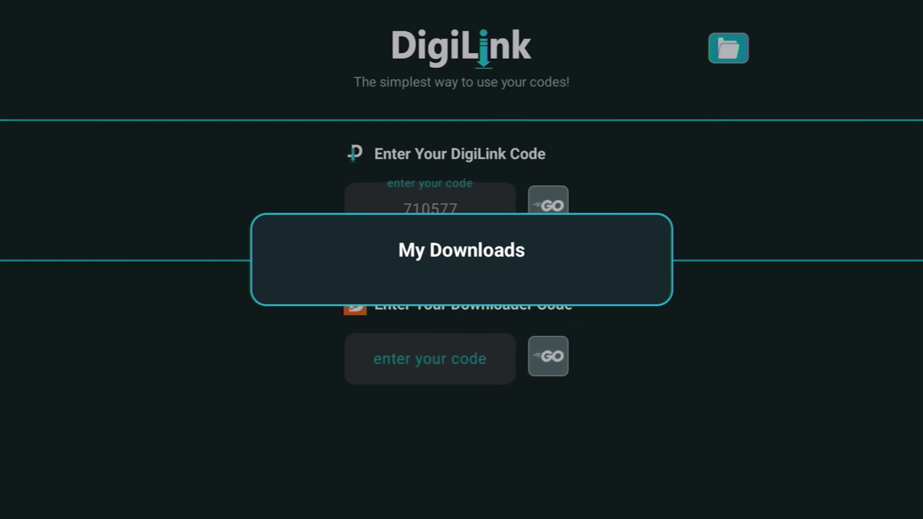
key("Escape")
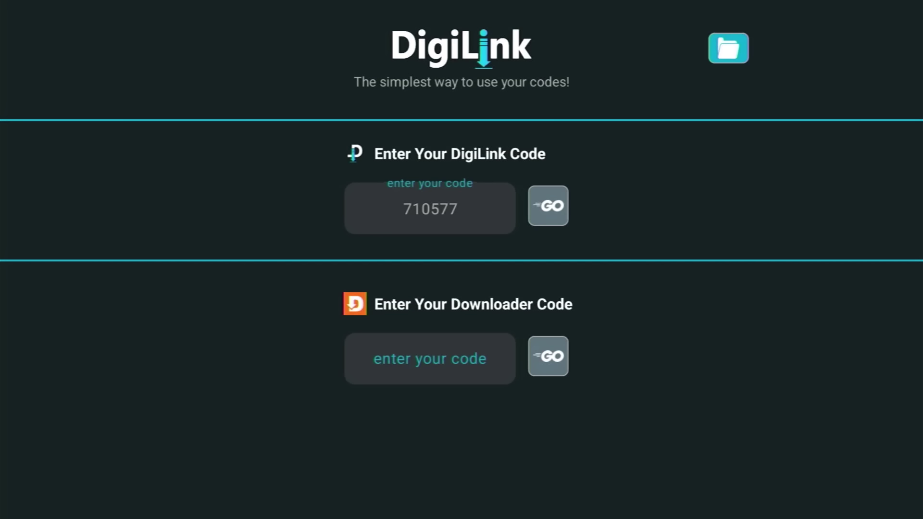
Enter 627360 as the Downloader code and dismiss the on-screen keyboard
key("Down")
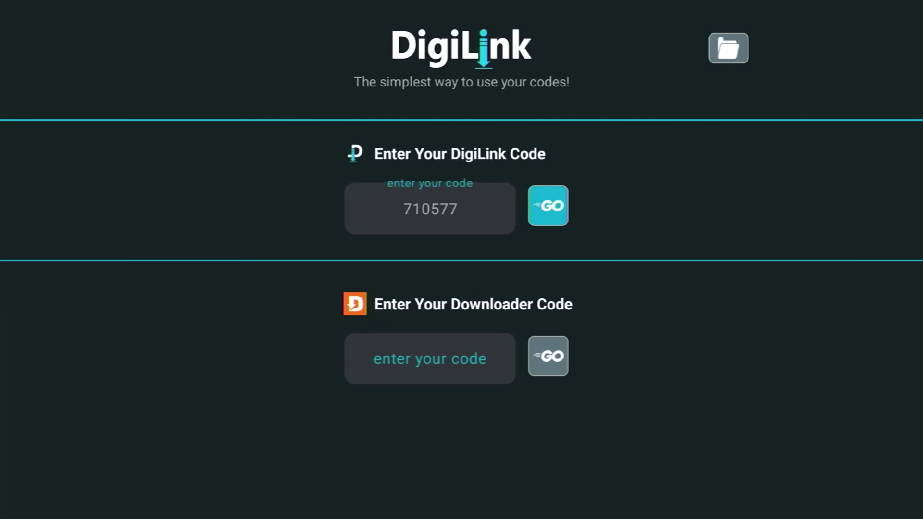
key("Down")
key("Left")
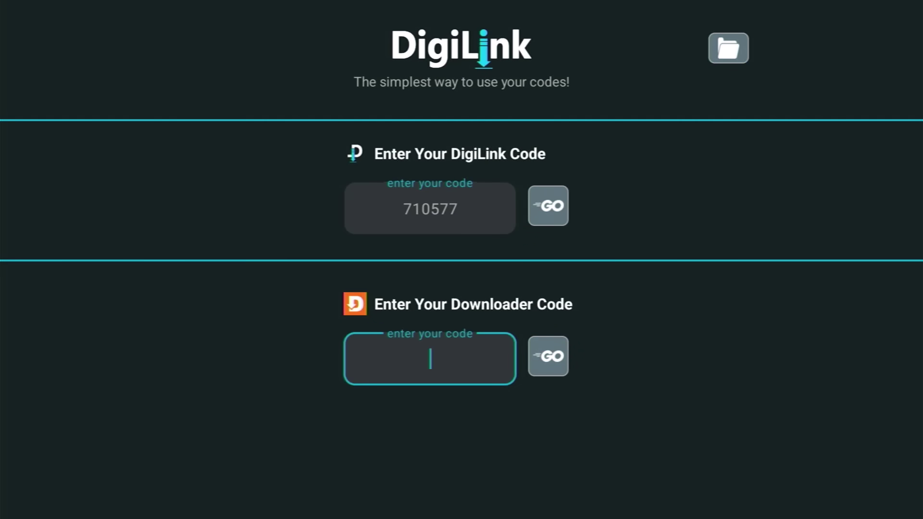
key("Return")
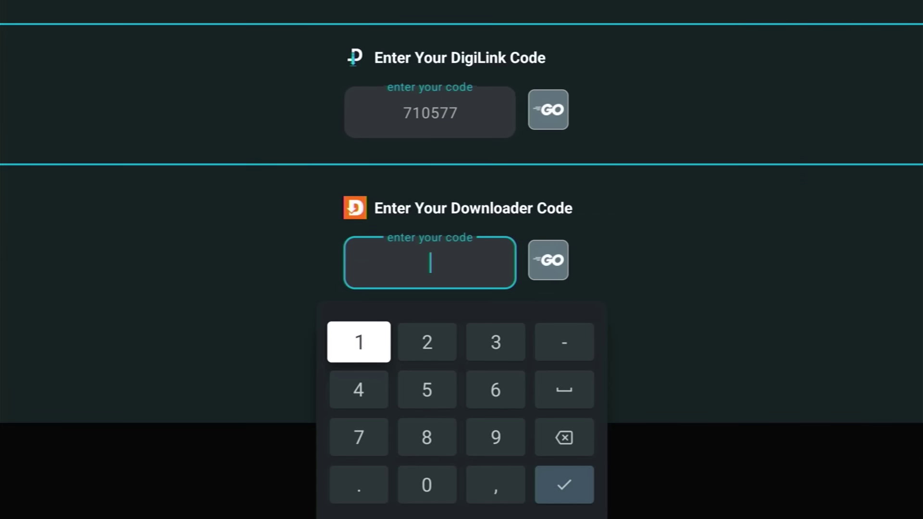
key("Right")
key("Right")
key("Down")
key("Return")
key("Up")
key("Left")
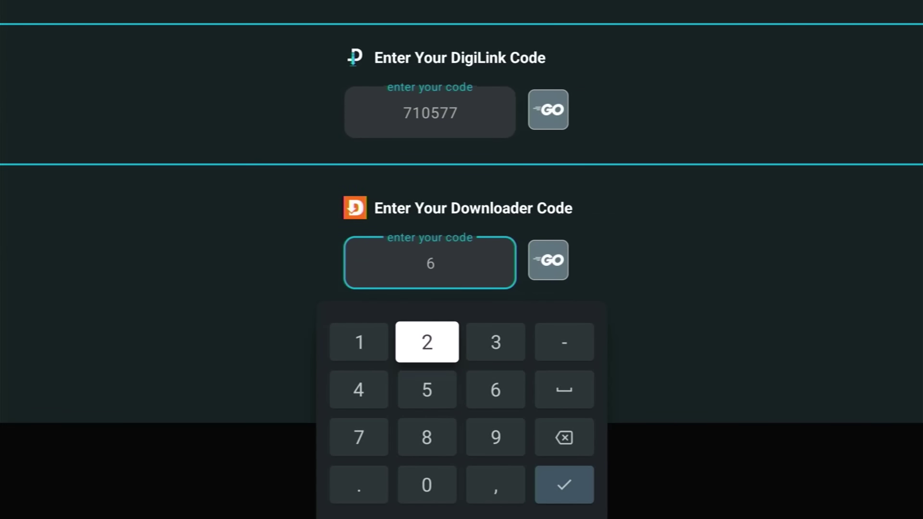
key("Return")
key("Down")
key("Down")
key("Left")
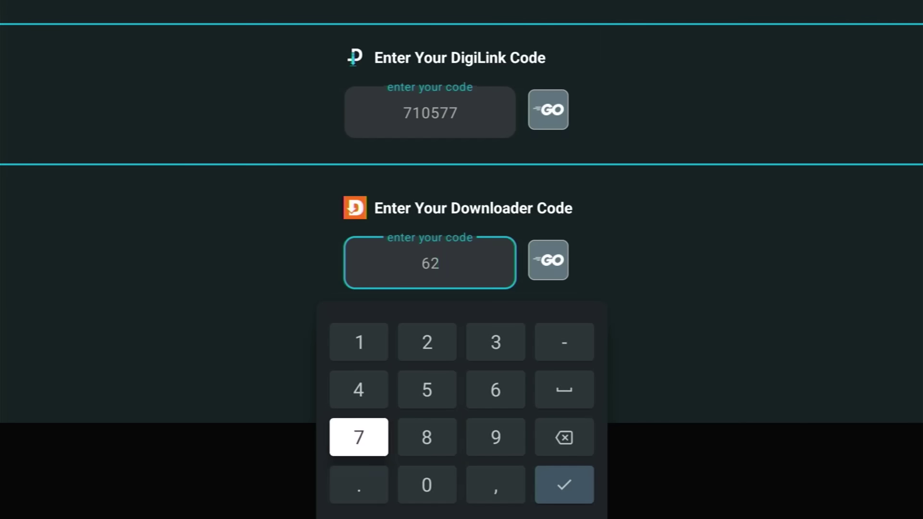
key("Return")
key("Right")
key("Right")
key("Up")
key("Up")
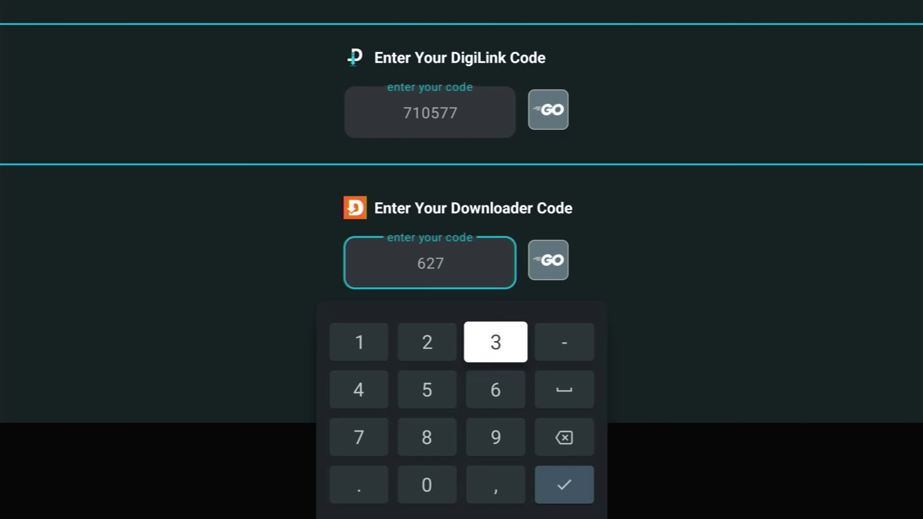
key("Return")
key("Down")
key("Return")
key("Down")
key("Left")
key("Down")
key("Return")
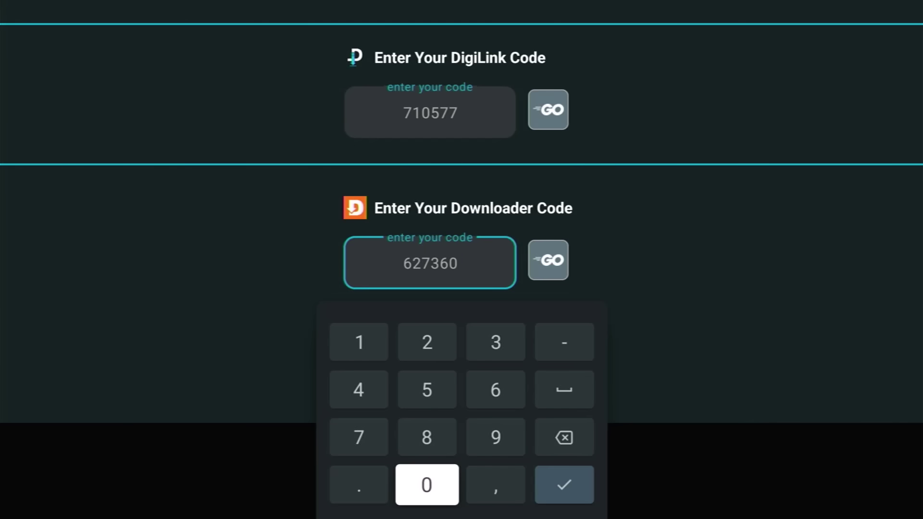
key("Escape")
Download with the entered Downloader code, install TV Bro: TV Web Browser, and finish the installer without opening it
key("Right")
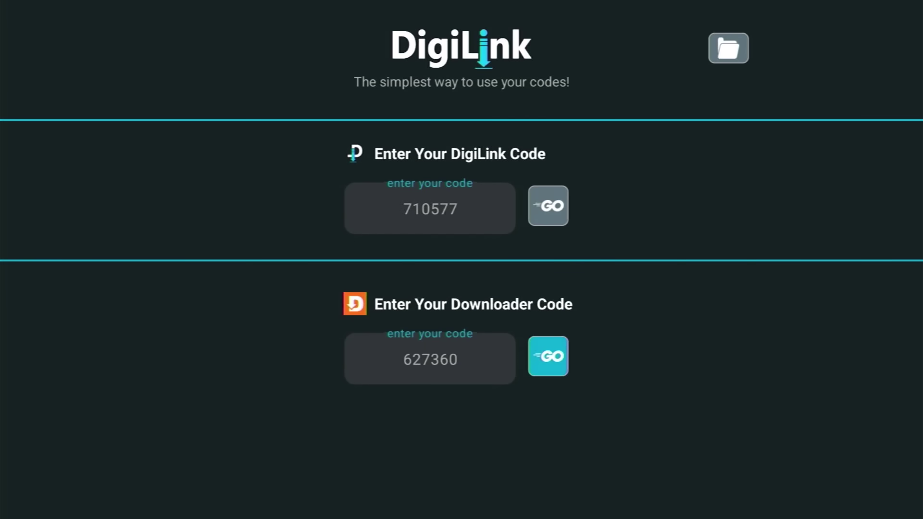
key("Return")
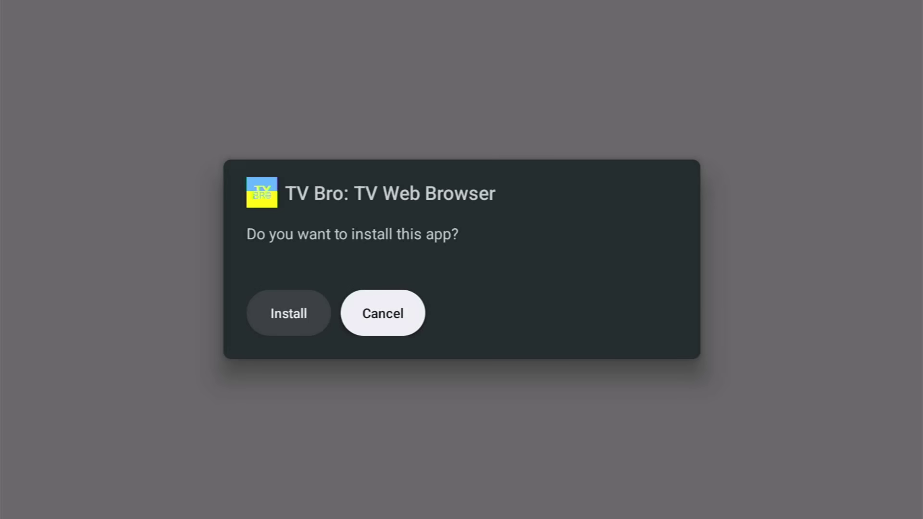
key("Left")
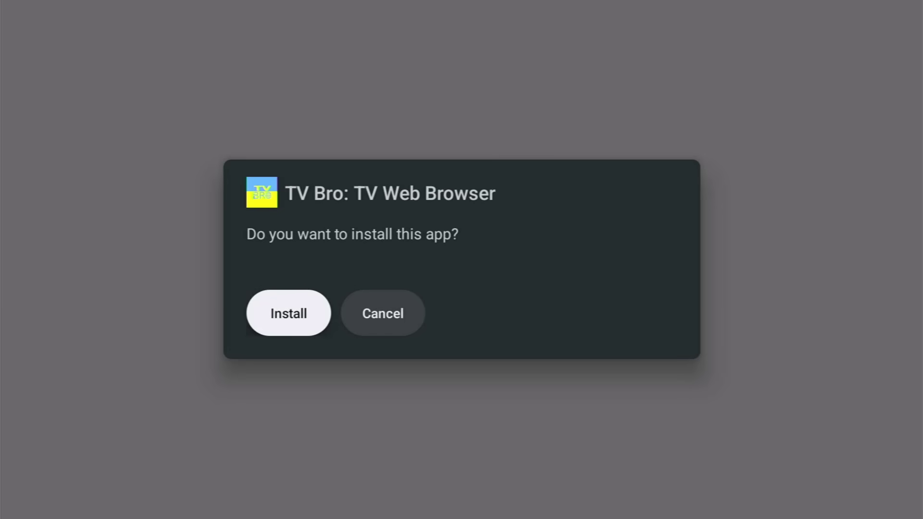
key("Return")
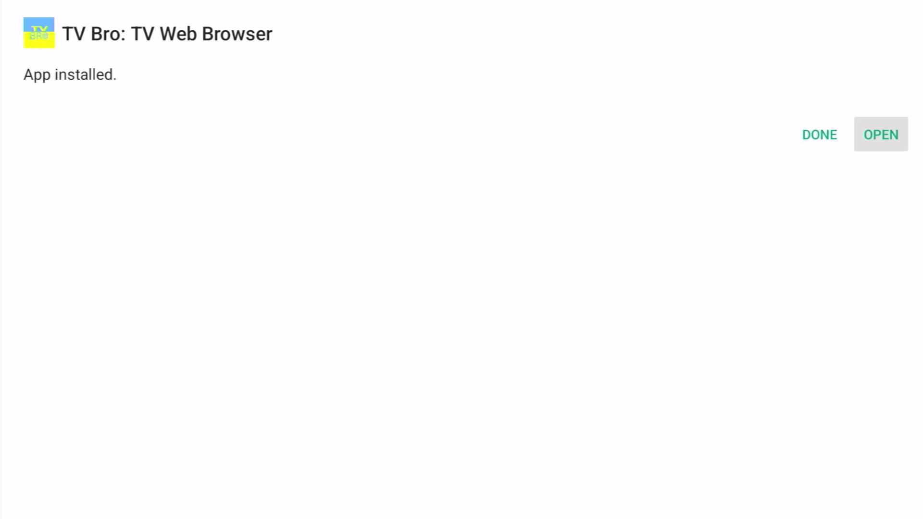
key("Left")
key("Return")
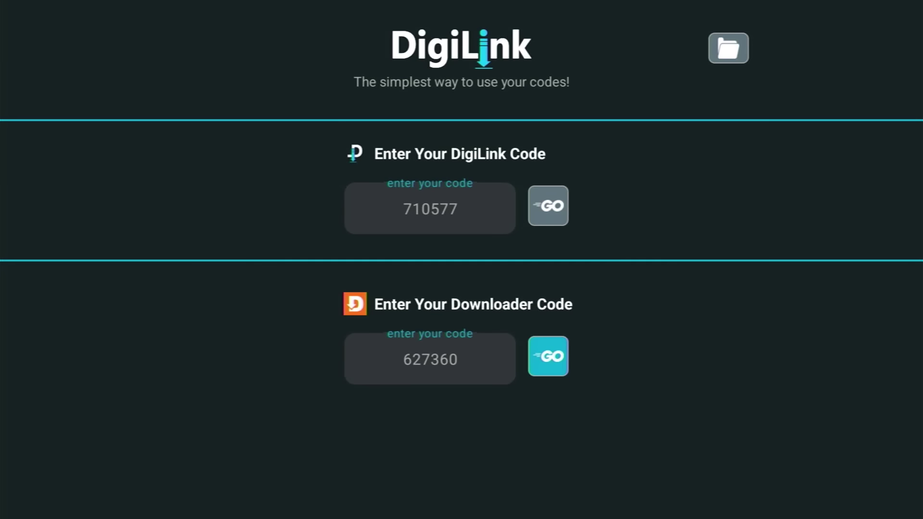
Reopen My Downloads and delete the tvbro-generic-2.0.1.armeabi-v7a.apk file fetched with the Downloader code
key("Up")
key("Up")
key("Return")
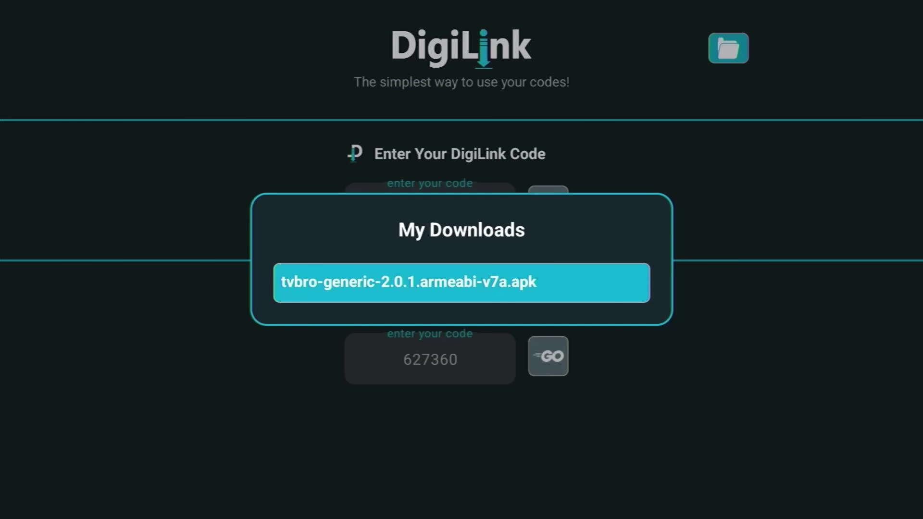
key("Return")
key("Down")
key("Return")
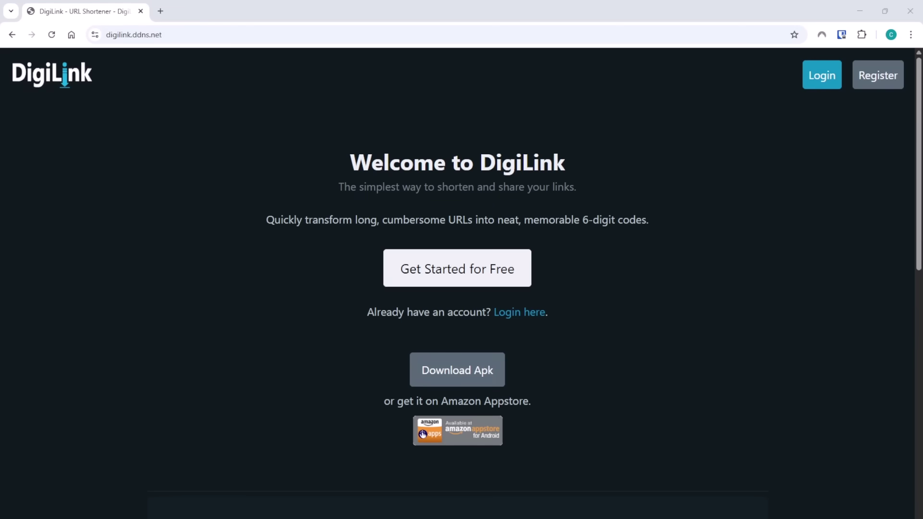
Switch to the DigiLink website in the browser and examine the homepage's Create New Short Link section and its expiry note
scroll(457, 283, "down", 7)
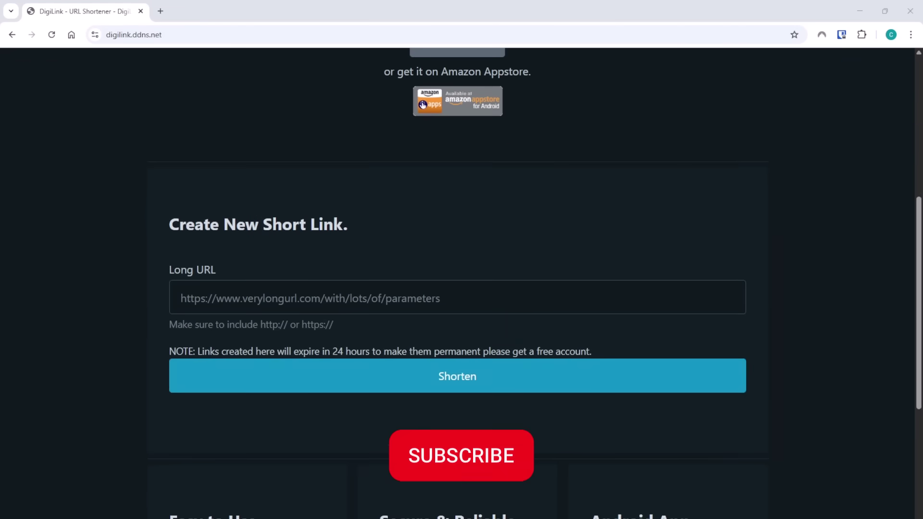
scroll(456, 284, "down", 1)
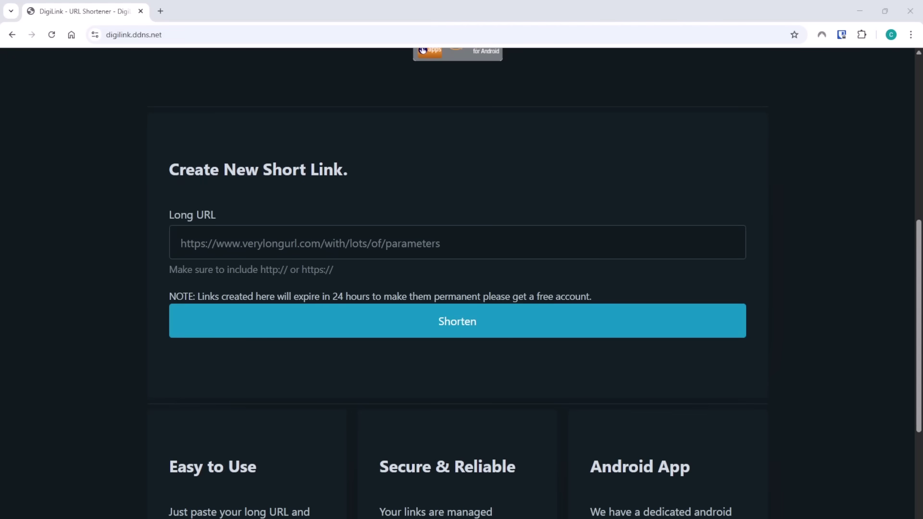
scroll(457, 284, "up", 8)
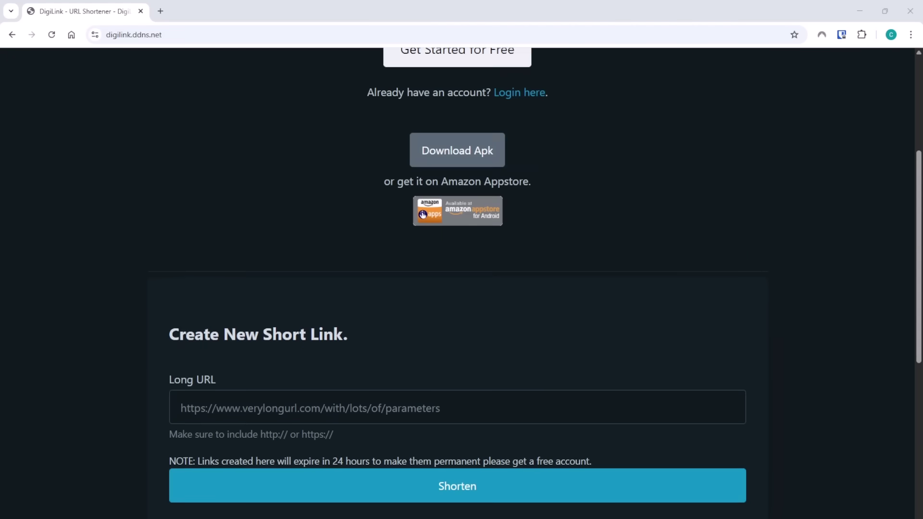
Open the DigiLink account registration, and view the Your Links list on the account dashboard
left_click(883, 78)
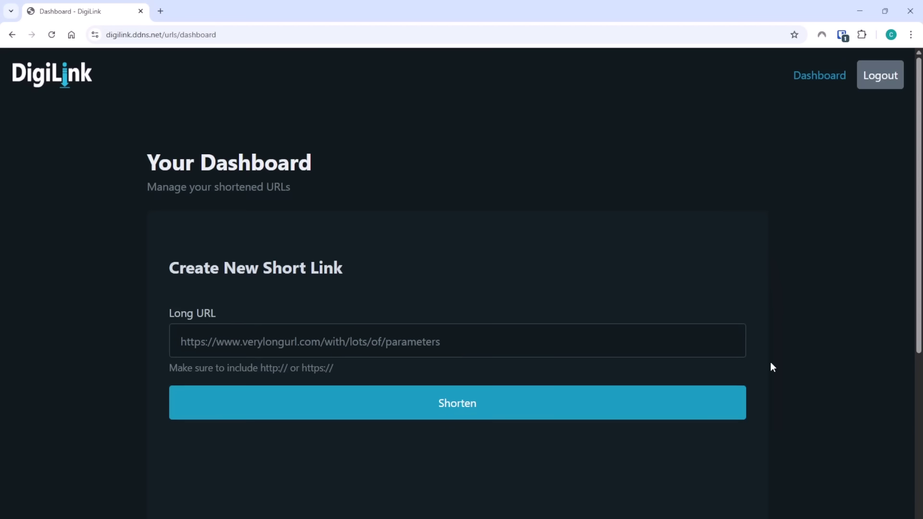
scroll(771, 367, "down", 5)
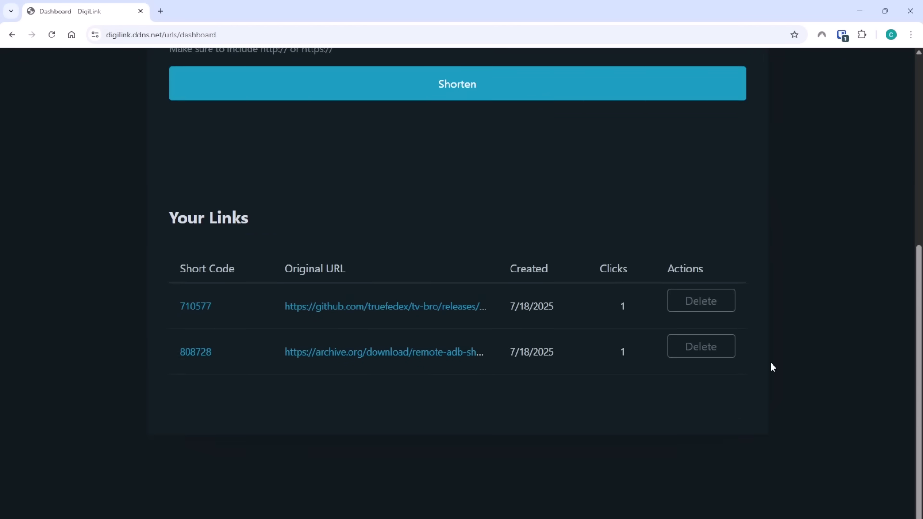